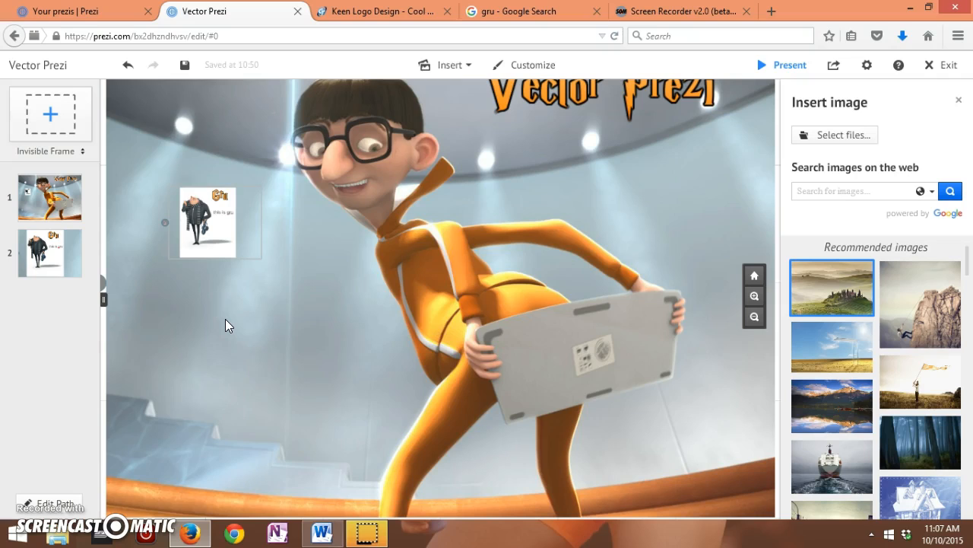
# - Add a third invisible frame on the empty background beside the orange-suited character, below the Vector Prezi title, and zoom to it
pyautogui.click(211, 252)
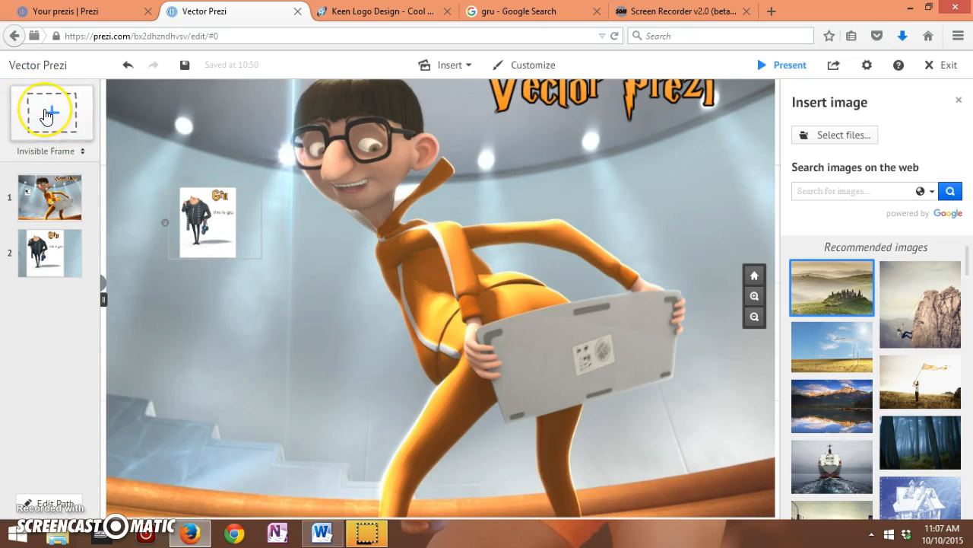
pyautogui.moveTo(46, 114); pyautogui.dragTo(626, 184)
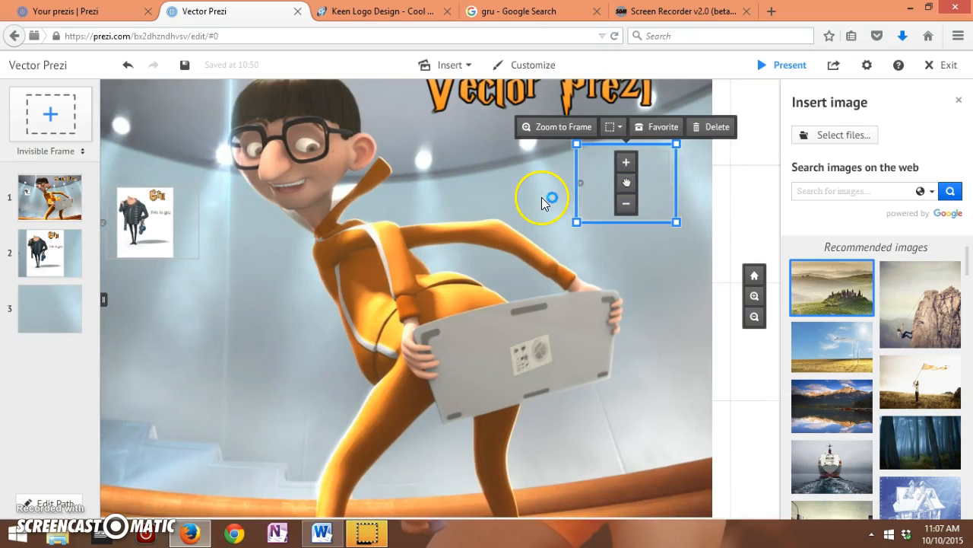
pyautogui.click(558, 130)
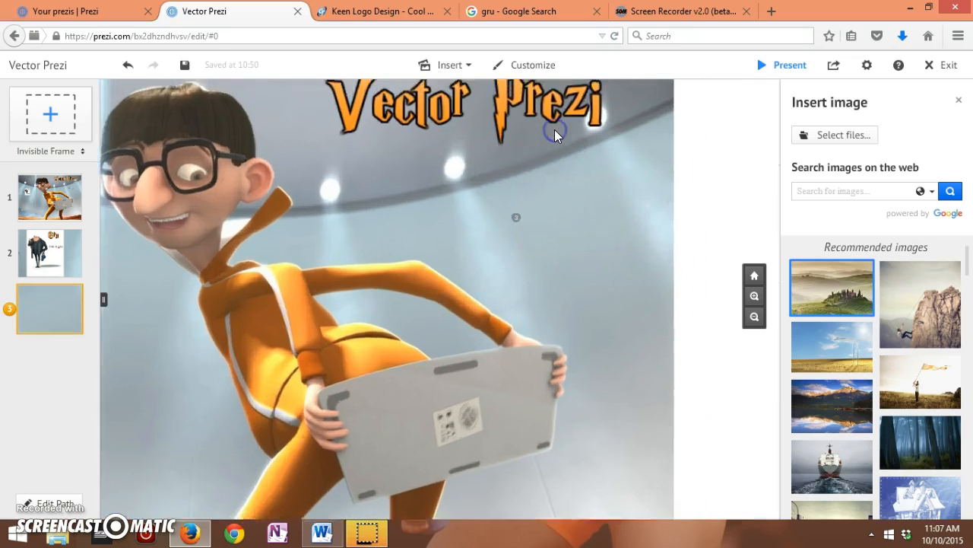
pyautogui.click(755, 317)
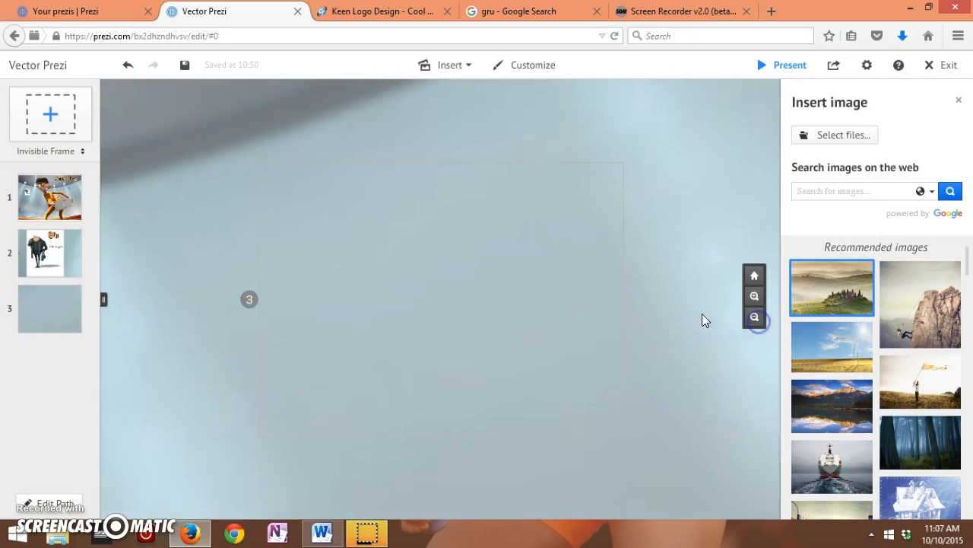
pyautogui.click(623, 232)
pyautogui.click(421, 181)
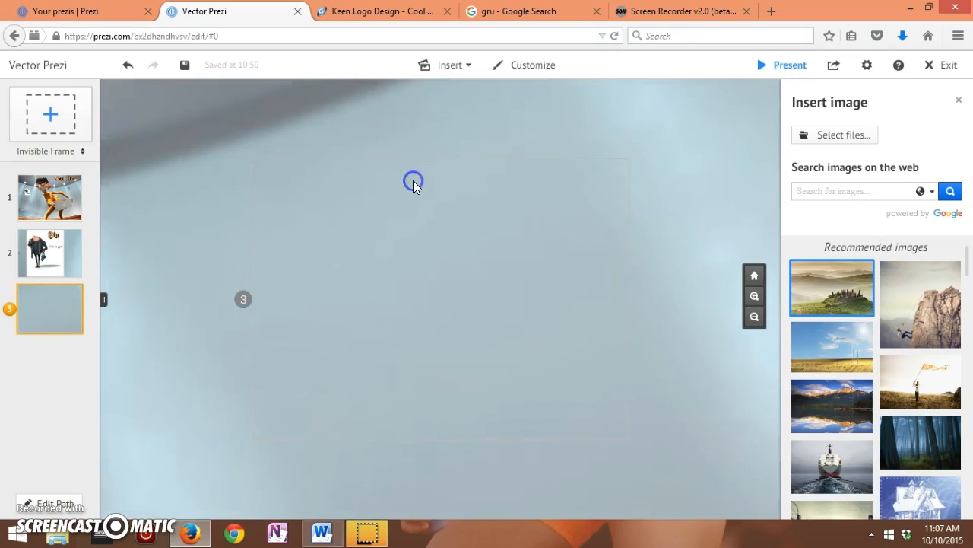
# - Add a body-style text box reading "Title" near the upper edge of the third frame and start a new line
pyautogui.click(345, 135)
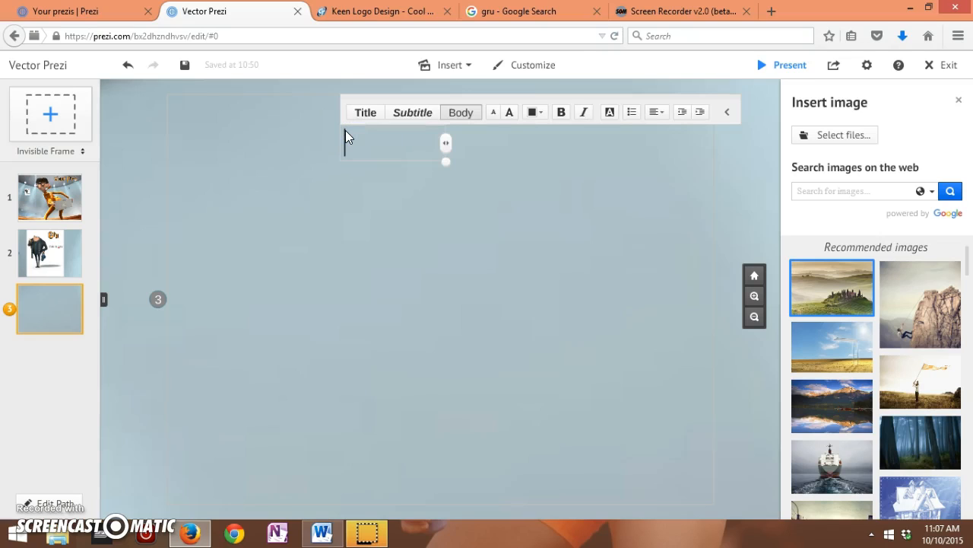
pyautogui.write('Tielsle')
pyautogui.press('BackSpace')
pyautogui.press('BackSpace')
pyautogui.press('BackSpace')
pyautogui.press('BackSpace')
pyautogui.press('BackSpace')
pyautogui.write('te')
pyautogui.press('BackSpace')
pyautogui.write('le')
pyautogui.press('Return')
# - Make the new line below "Title" a bullet point and colour the title text pink
pyautogui.click(631, 117)
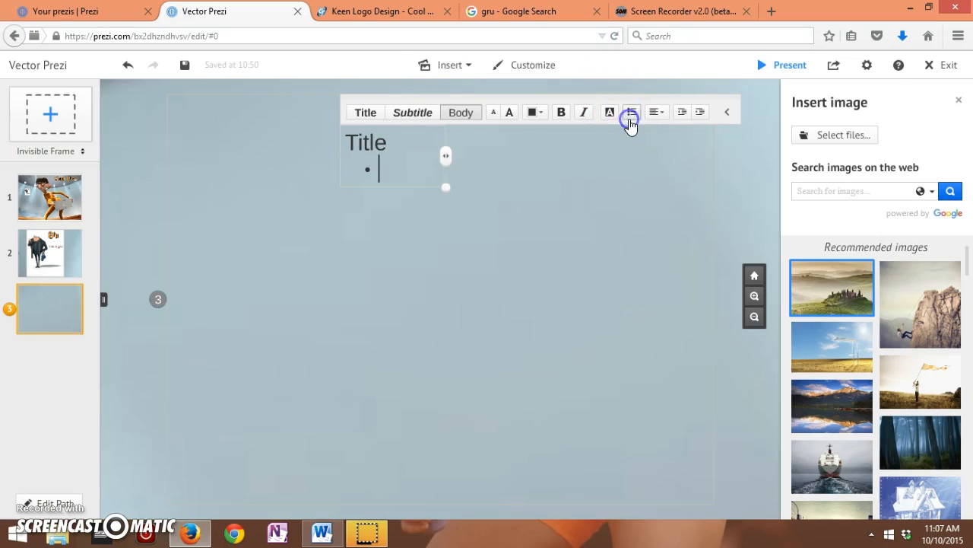
pyautogui.click(537, 114)
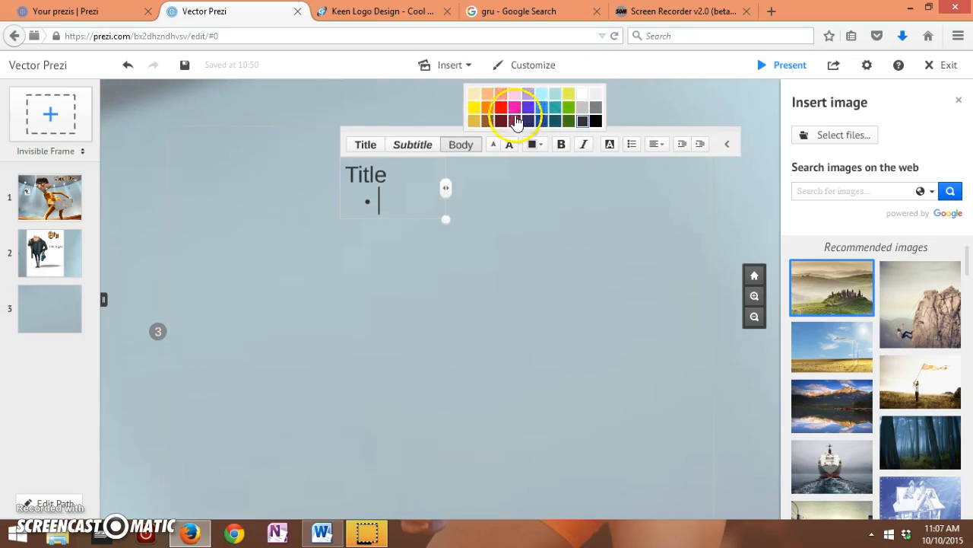
pyautogui.click(513, 109)
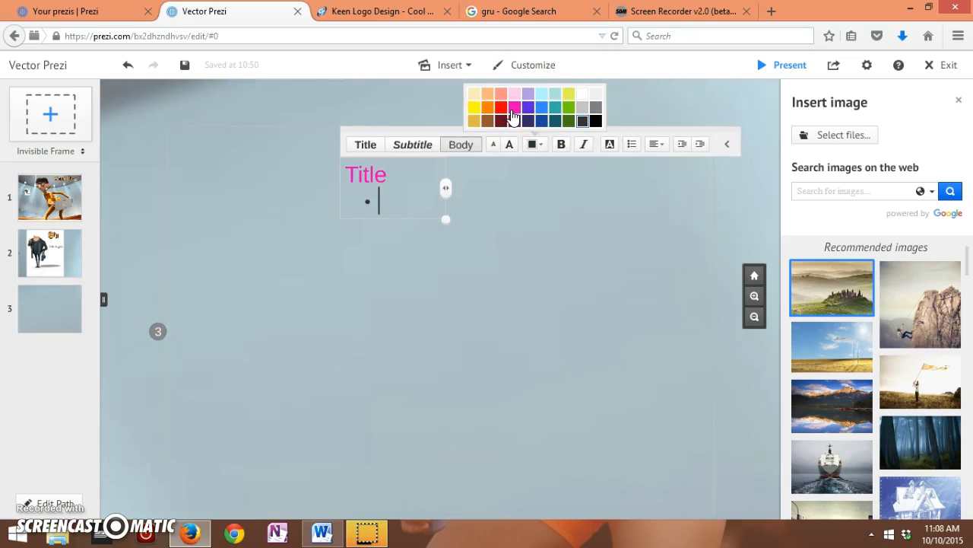
pyautogui.click(513, 224)
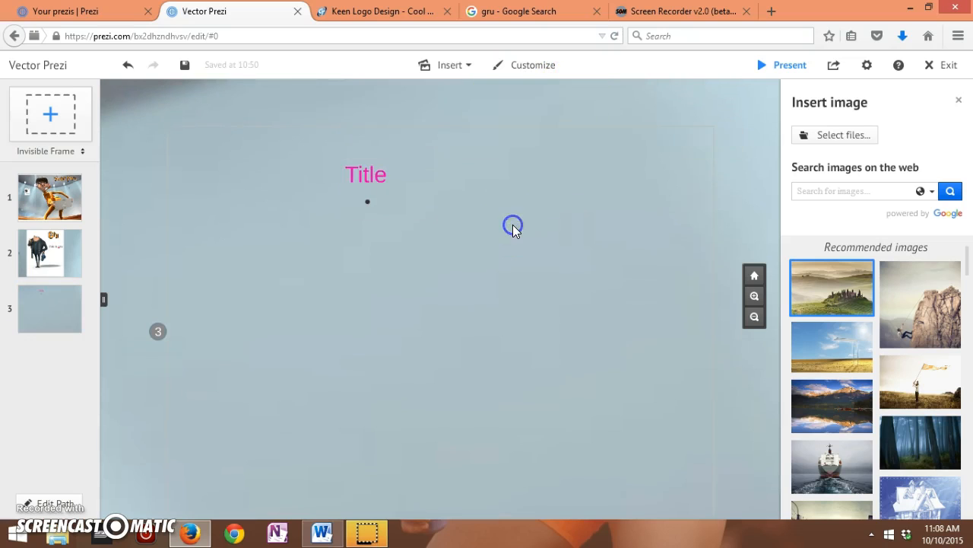
# - Delete the "Title" text box from the third frame and select the empty frame
pyautogui.click(347, 203)
pyautogui.press('Delete')
pyautogui.click(526, 307)
pyautogui.click(755, 316)
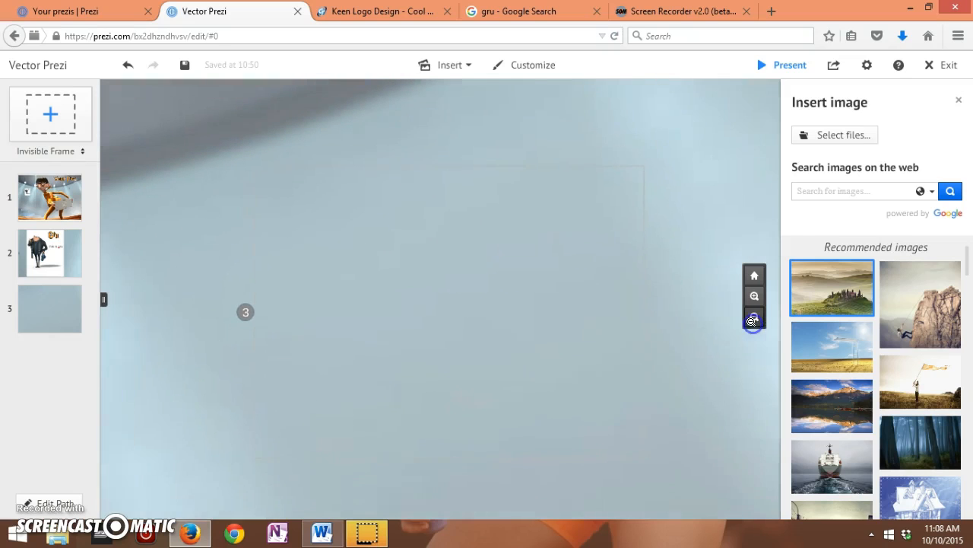
pyautogui.click(632, 268)
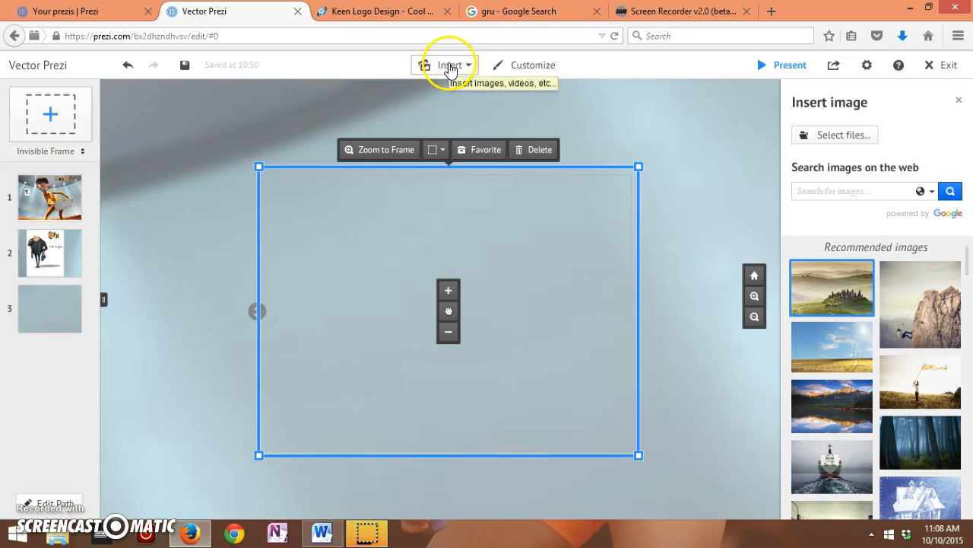
# - Open YouTube in a new browser tab and search for "despicable me 2"
pyautogui.click(772, 13)
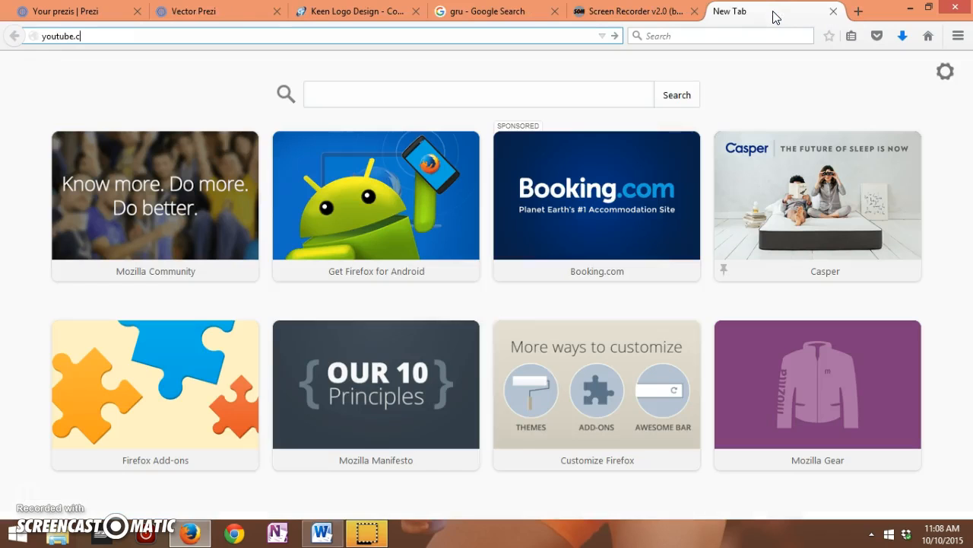
pyautogui.press('Return')
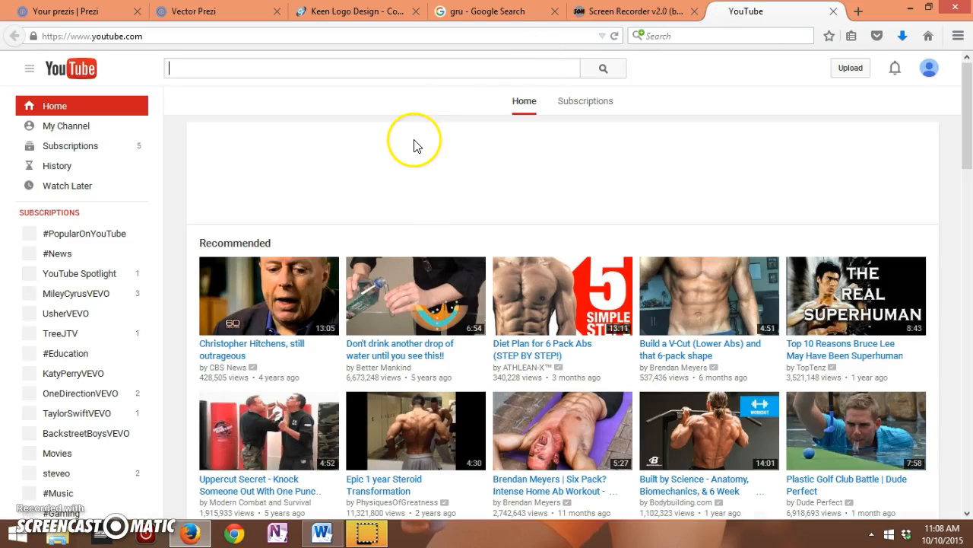
pyautogui.click(373, 76)
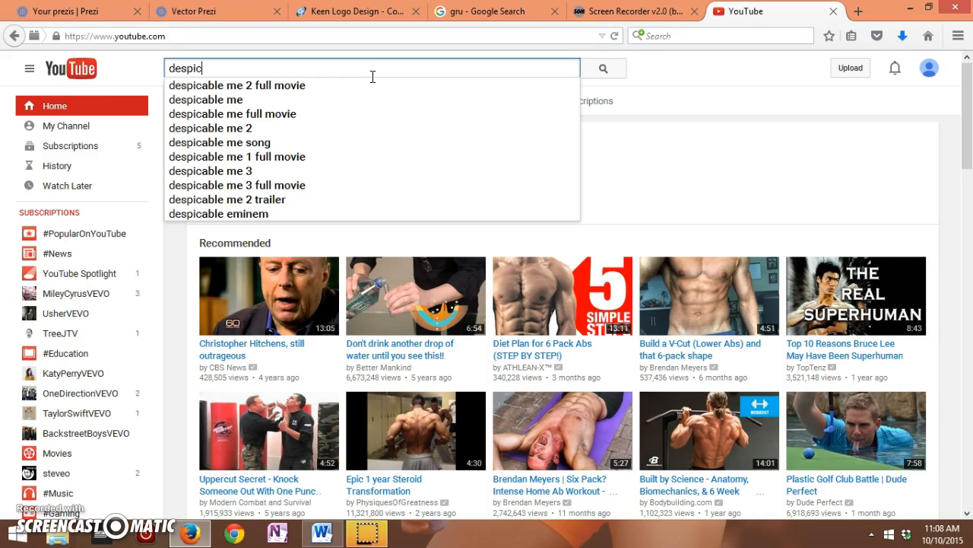
pyautogui.write('despic')
pyautogui.press('Down')
pyautogui.press('Down')
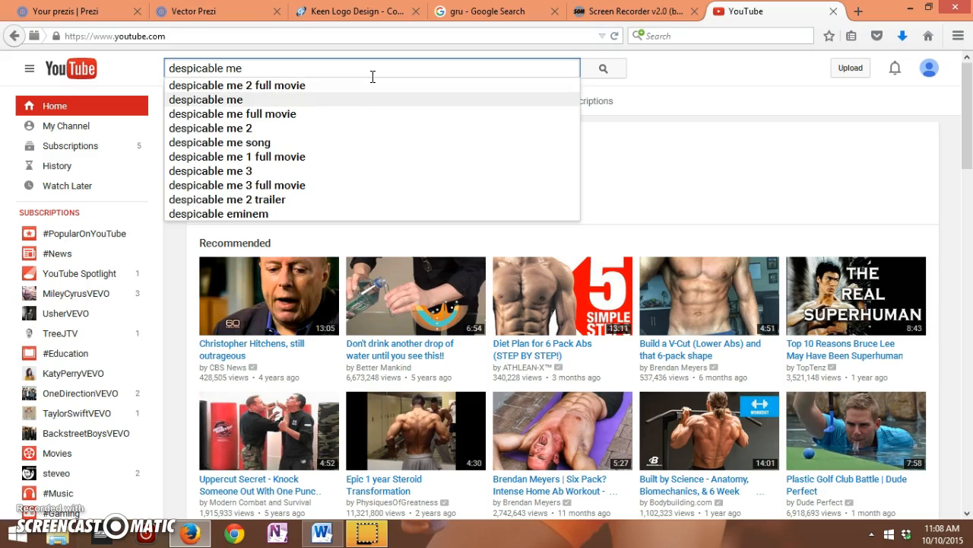
pyautogui.press('Down')
pyautogui.press('Down')
pyautogui.press('Return')
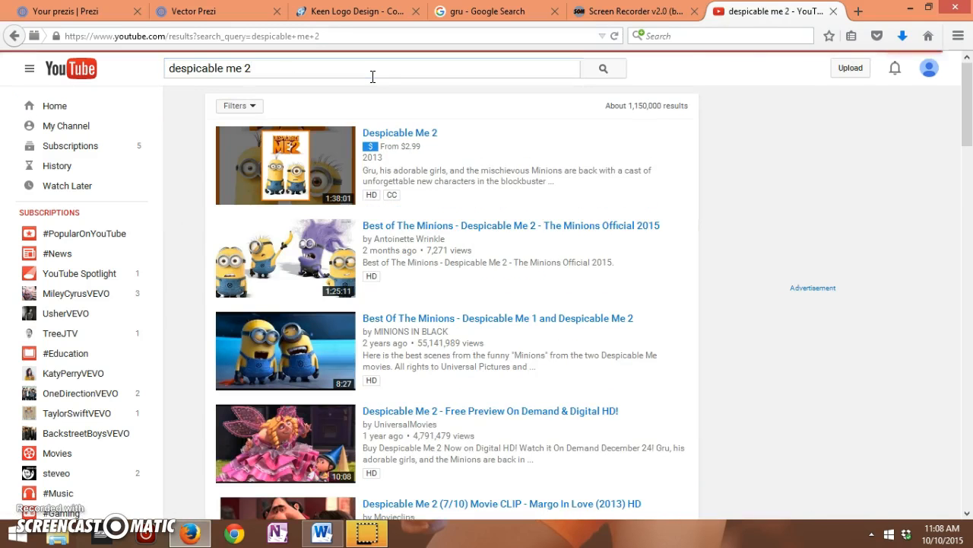
# - Open the "Despicable Me 2 (7/10) Movie CLIP - Margo In Love (2013) HD" result and skip its ad
pyautogui.click(487, 93)
pyautogui.scroll(-4, 487, 93)
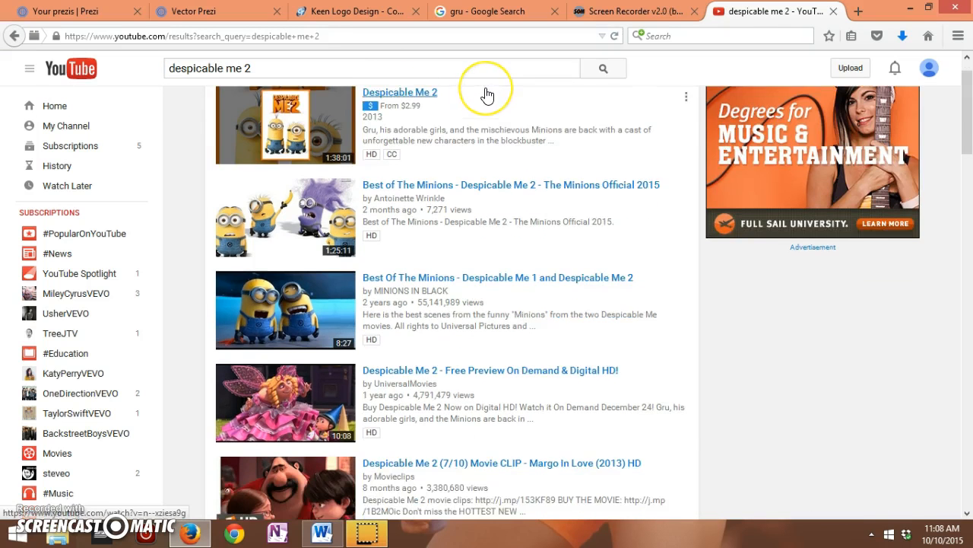
pyautogui.scroll(-2, 487, 92)
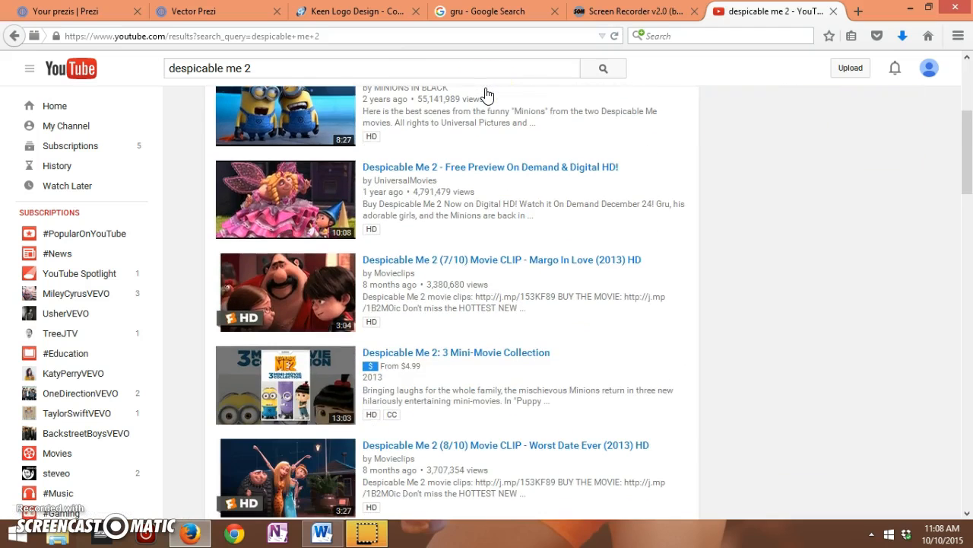
pyautogui.scroll(-1, 487, 94)
pyautogui.click(473, 221)
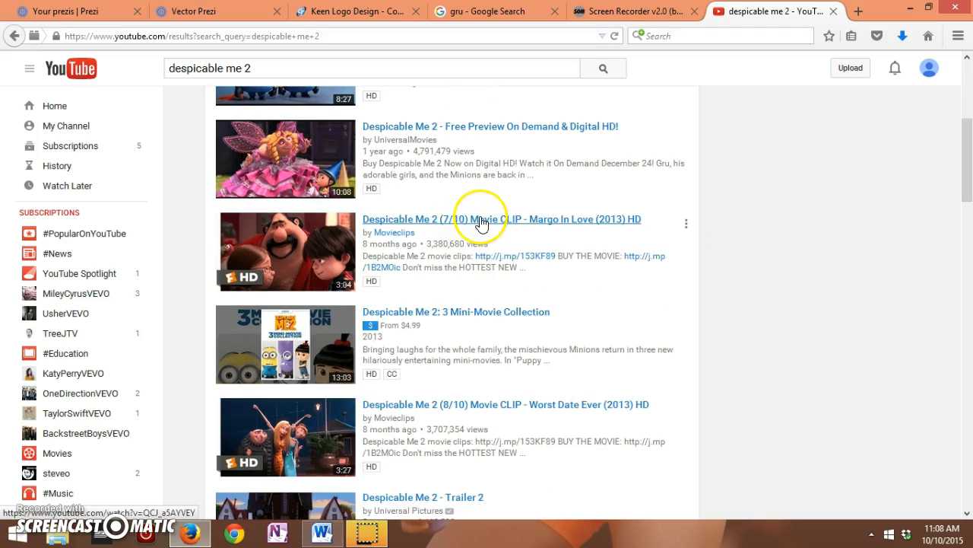
pyautogui.click(480, 221)
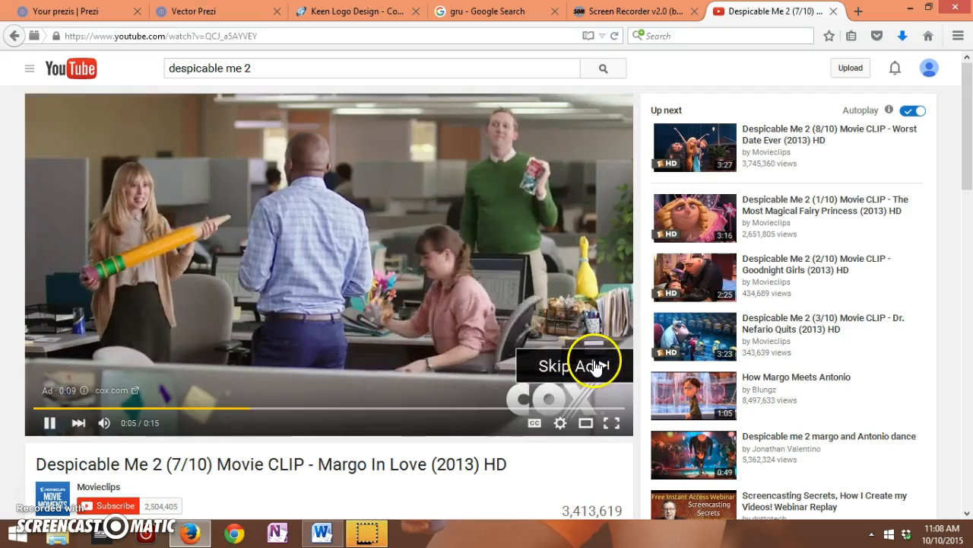
pyautogui.click(589, 365)
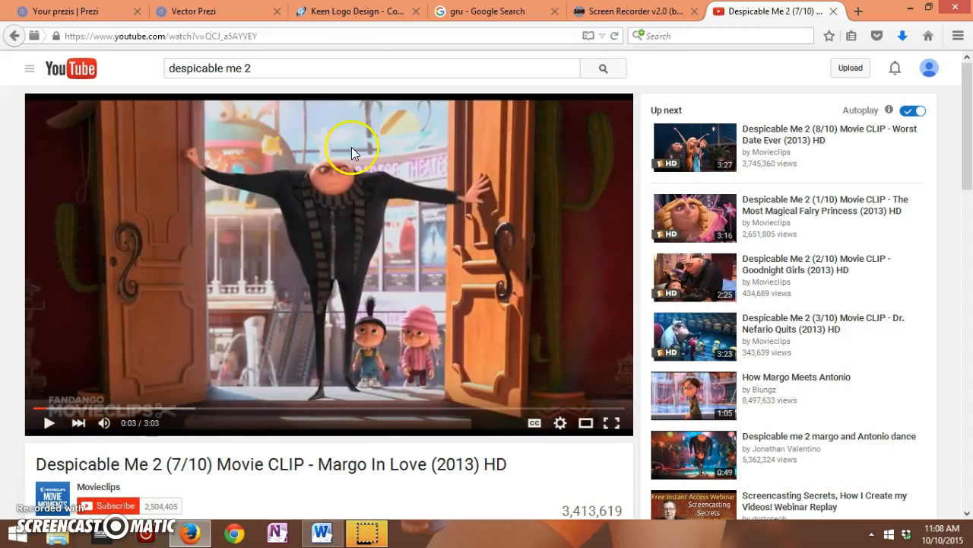
# - Copy the web address of the Margo In Love clip
pyautogui.click(204, 34)
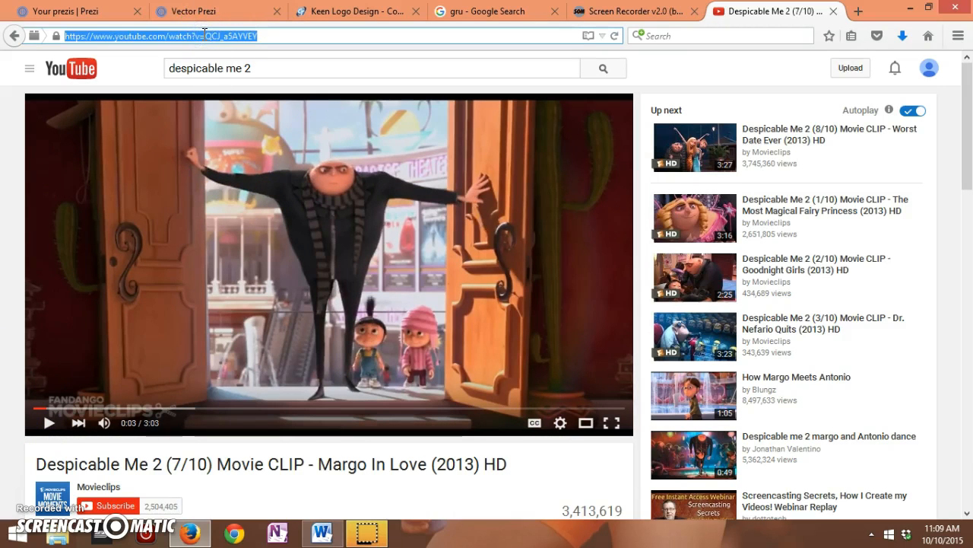
pyautogui.rightClick(204, 34)
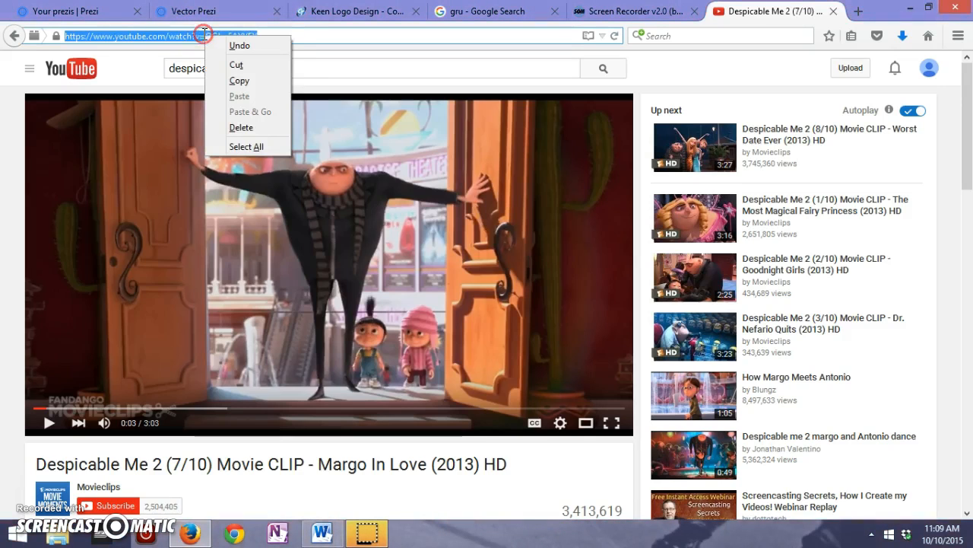
pyautogui.click(232, 80)
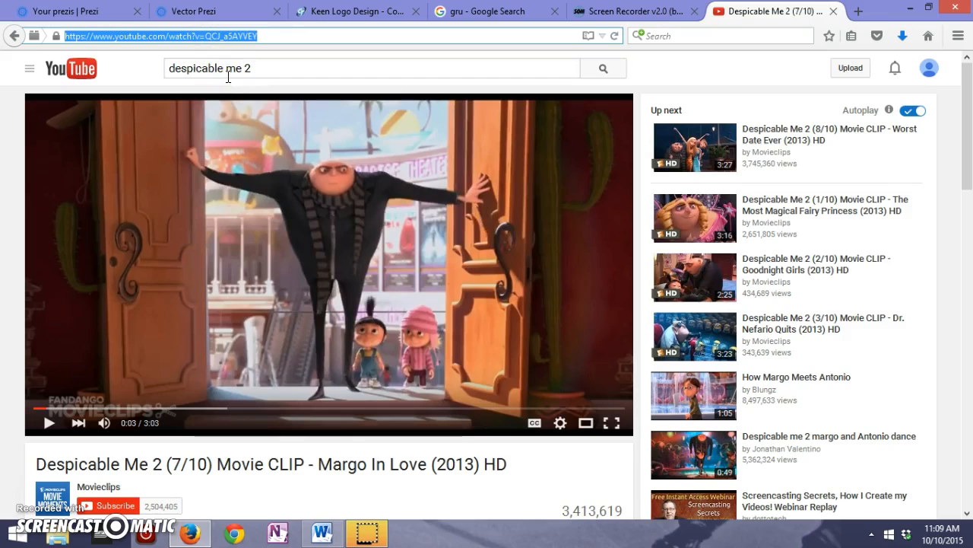
# - Return to the Vector Prezi presentation and insert a YouTube video using the copied link
pyautogui.click(217, 12)
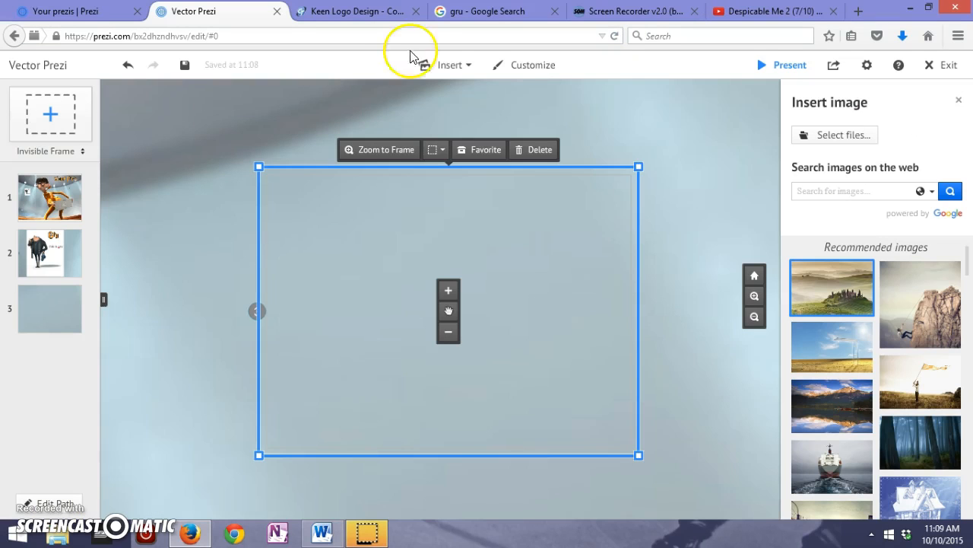
pyautogui.click(467, 66)
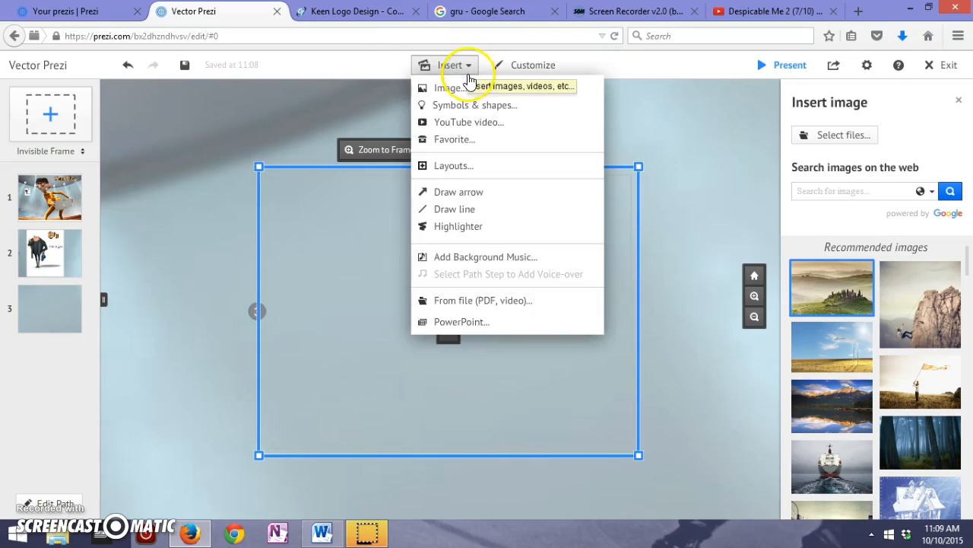
pyautogui.click(470, 123)
pyautogui.click(393, 276)
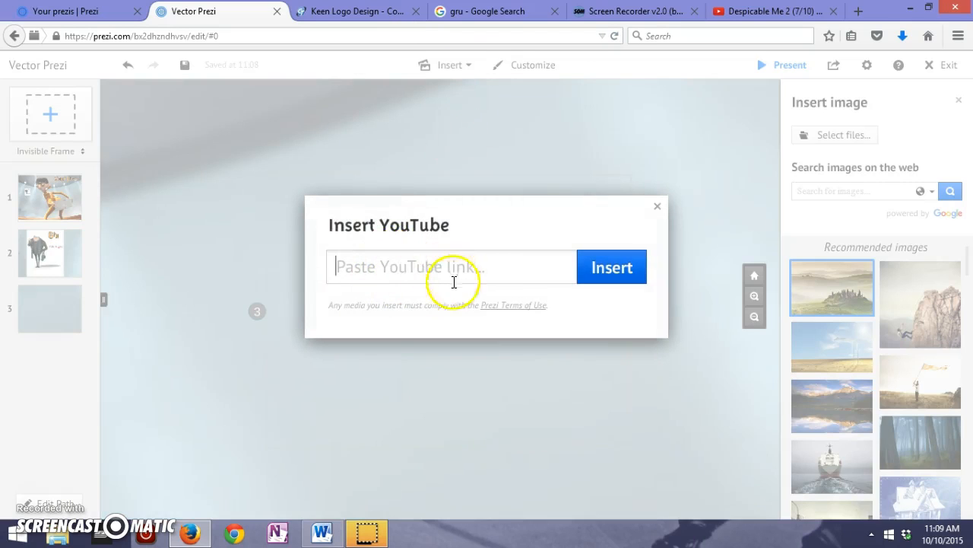
pyautogui.rightClick(409, 263)
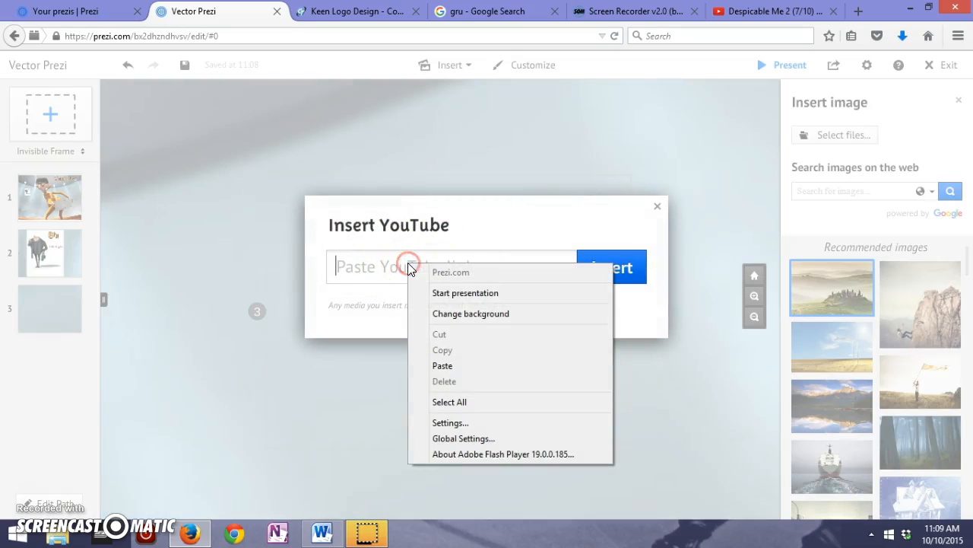
pyautogui.click(430, 365)
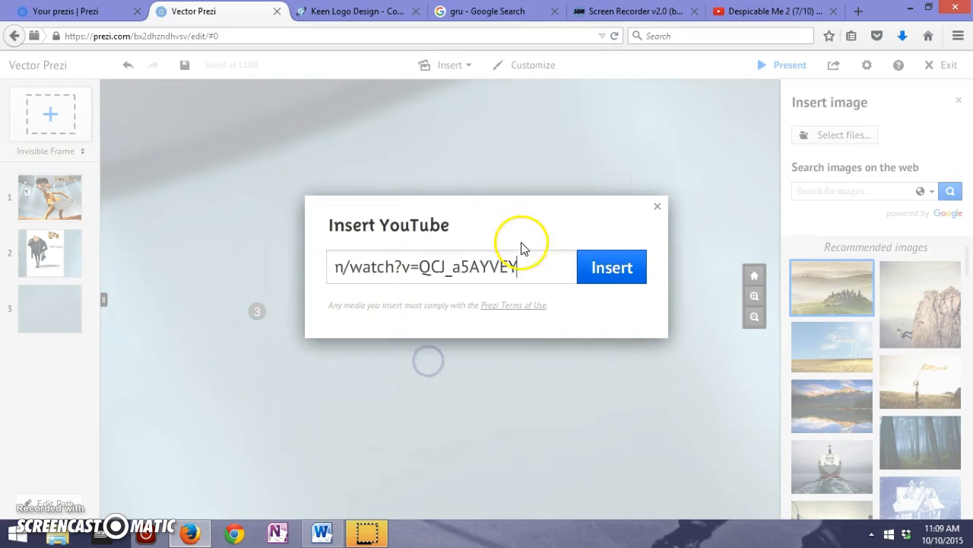
pyautogui.press('Left')
pyautogui.press('Left')
pyautogui.press('Left')
pyautogui.press('Left')
pyautogui.press('Left')
pyautogui.press('Left')
pyautogui.press('Left')
pyautogui.press('Left')
pyautogui.press('Left')
pyautogui.press('Left')
pyautogui.press('Left')
pyautogui.press('Left')
pyautogui.press('Left')
pyautogui.press('Left')
pyautogui.press('Left')
pyautogui.press('Left')
pyautogui.press('Left')
pyautogui.press('Left')
pyautogui.press('Left')
pyautogui.press('Left')
pyautogui.click(608, 272)
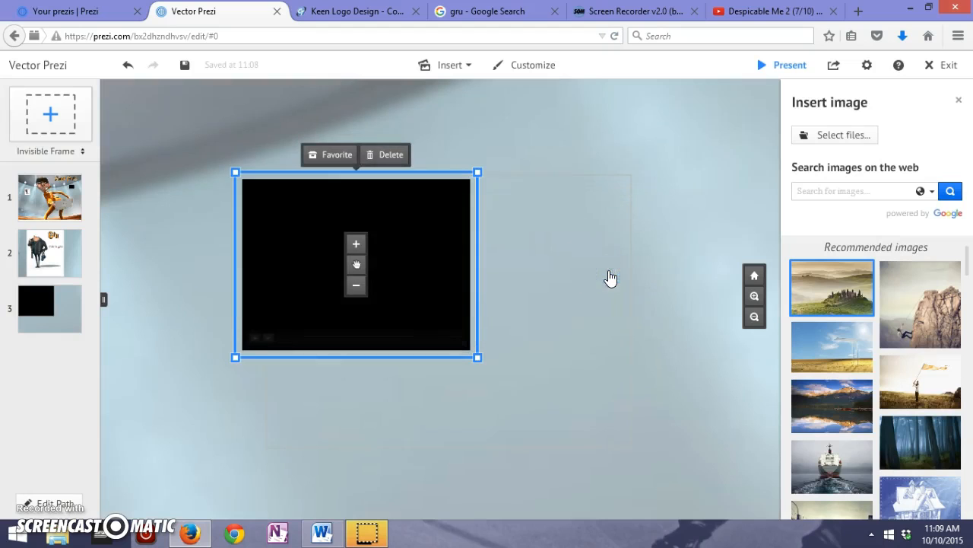
# - Move the inserted YouTube video to the centre of the third frame and deselect it
pyautogui.moveTo(436, 201); pyautogui.dragTo(537, 251)
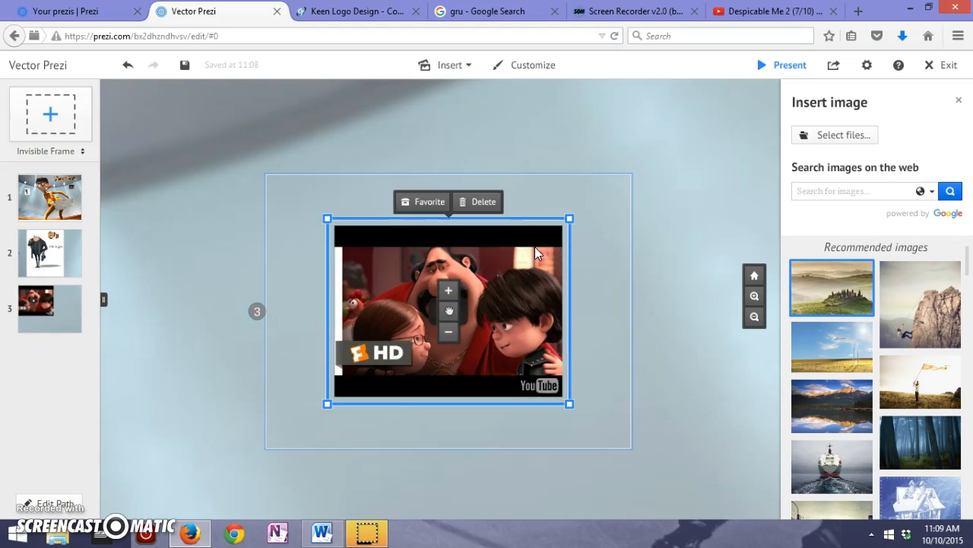
pyautogui.click(626, 253)
pyautogui.click(531, 248)
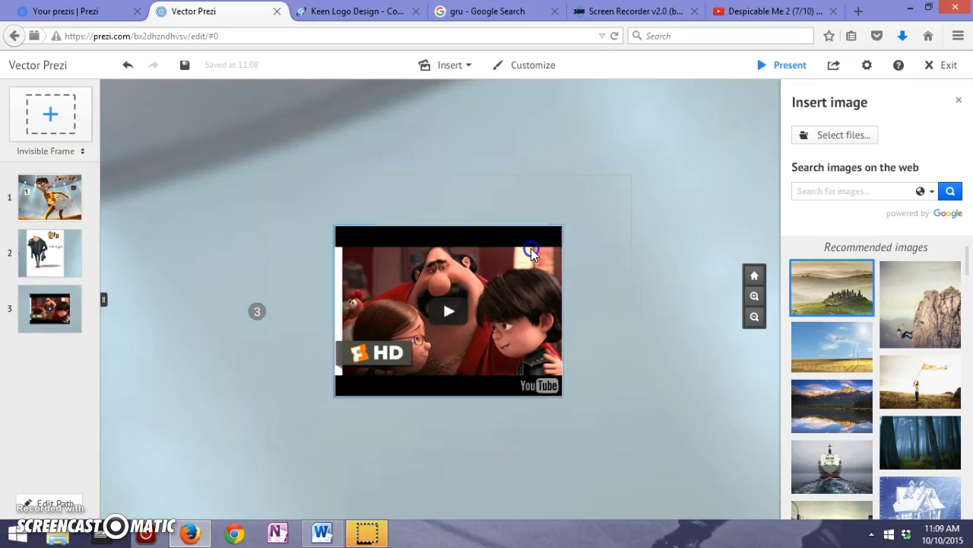
pyautogui.click(600, 244)
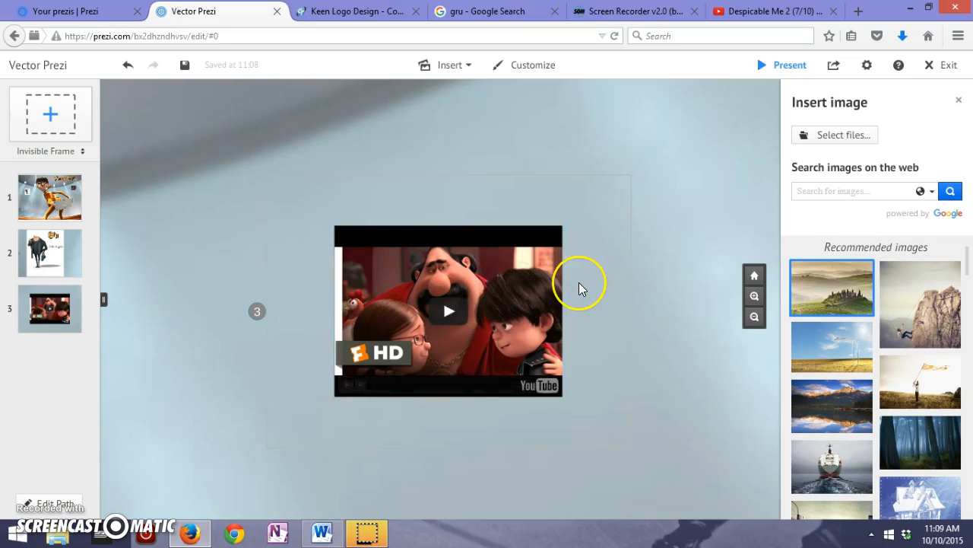
pyautogui.click(441, 292)
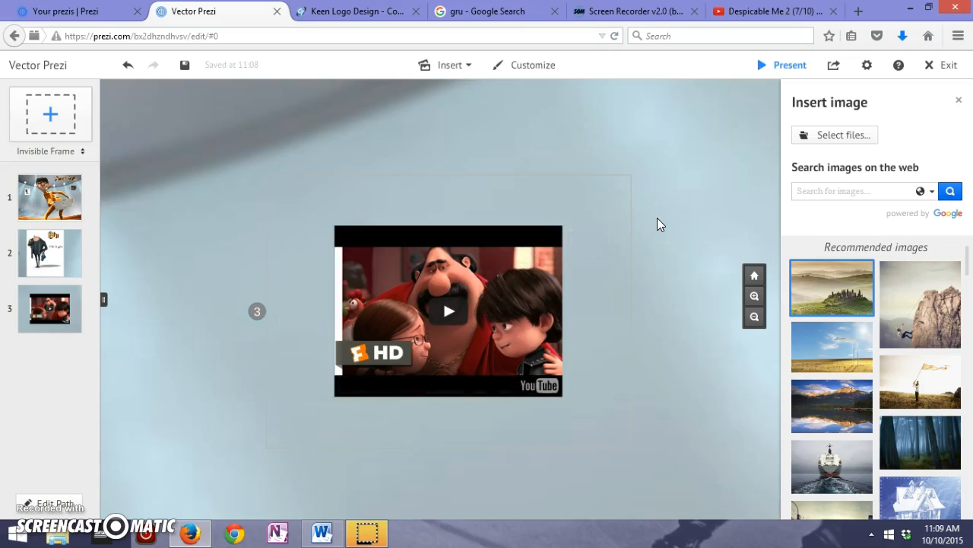
# - Add the YouTube video itself to the presentation path as step 4, directly after its frame, and finish editing the path
pyautogui.click(482, 268)
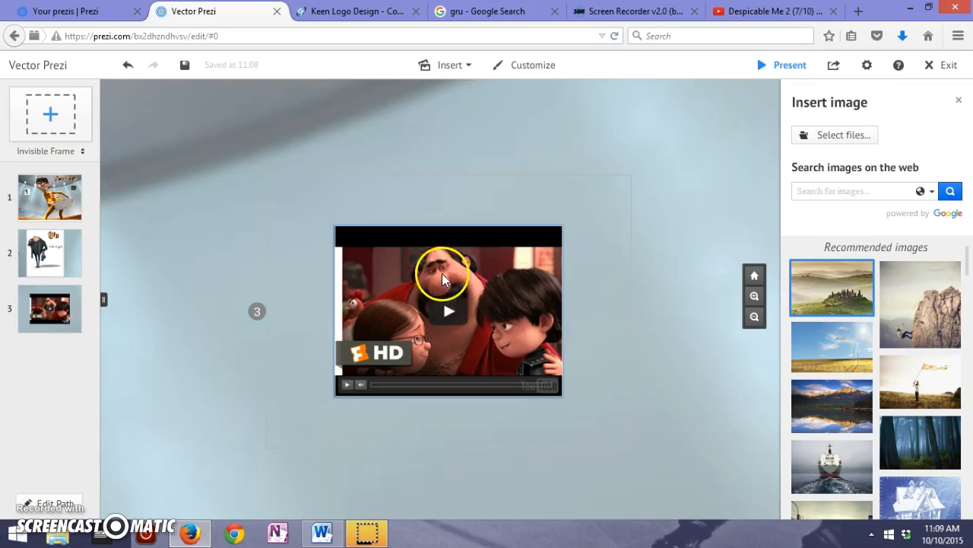
pyautogui.click(371, 175)
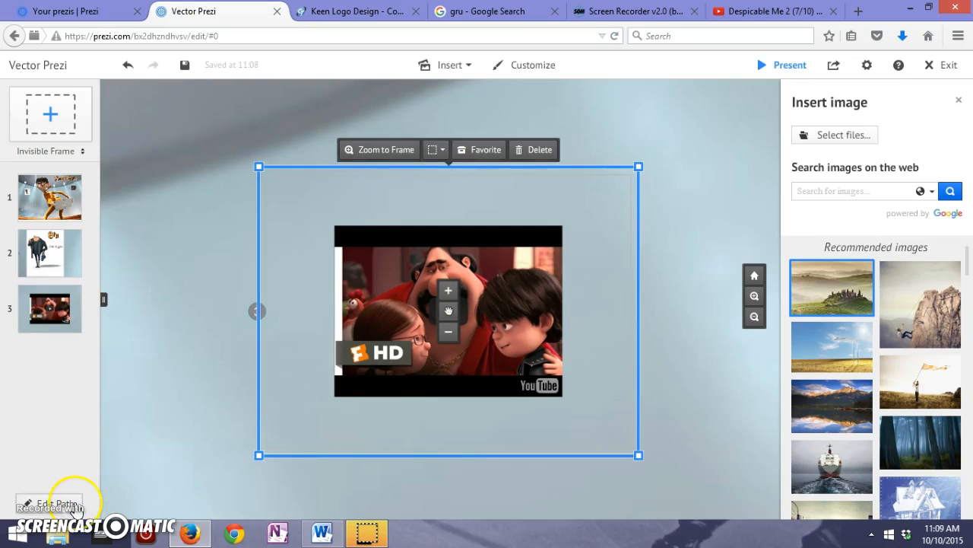
pyautogui.click(74, 507)
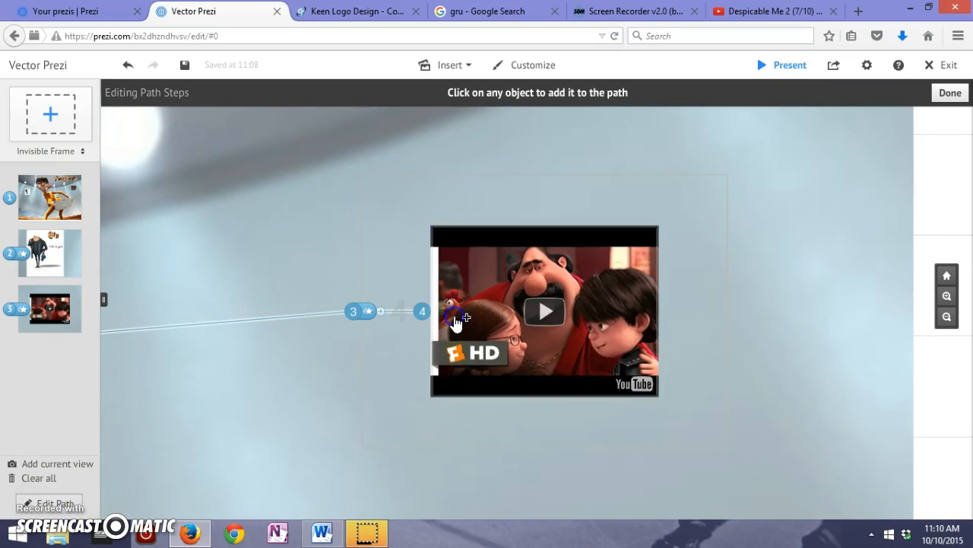
pyautogui.click(62, 348)
pyautogui.click(61, 316)
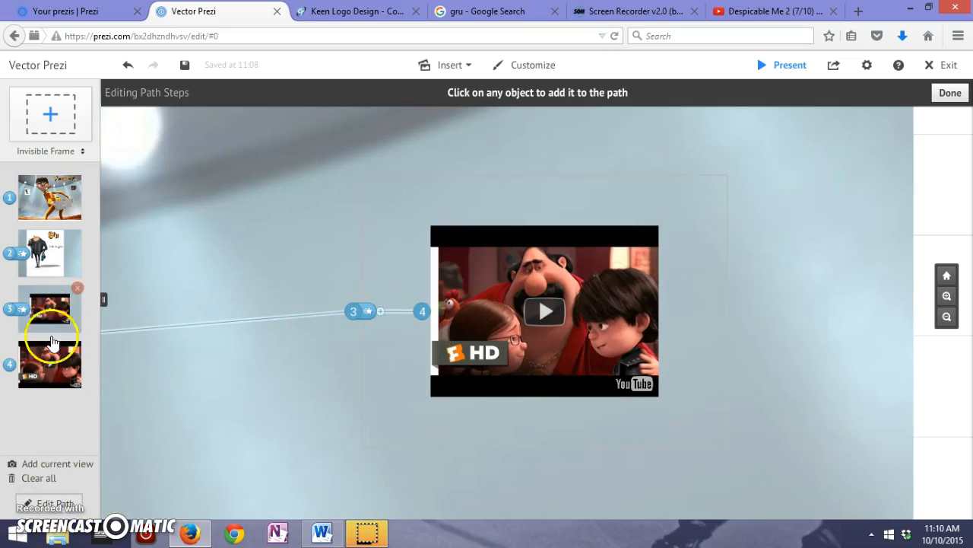
pyautogui.click(59, 353)
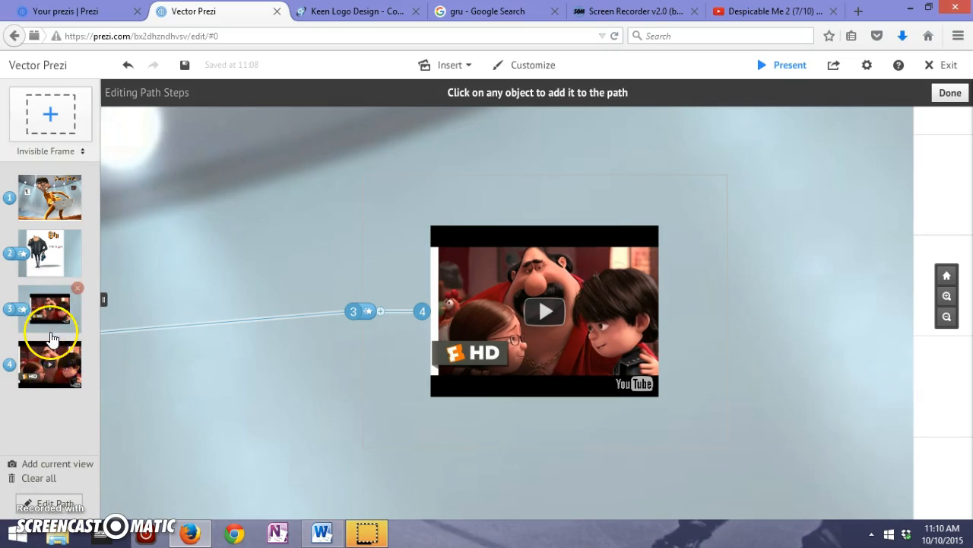
pyautogui.click(52, 508)
pyautogui.click(61, 510)
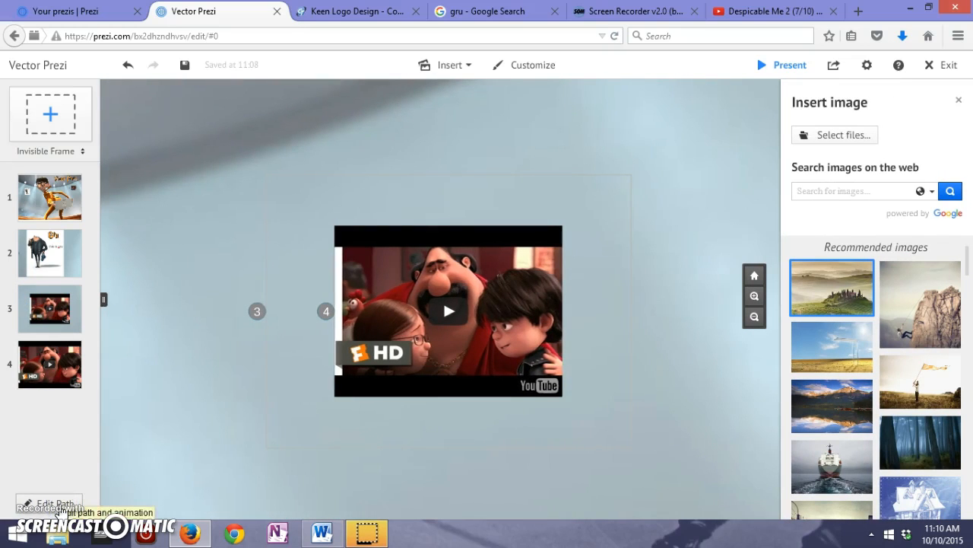
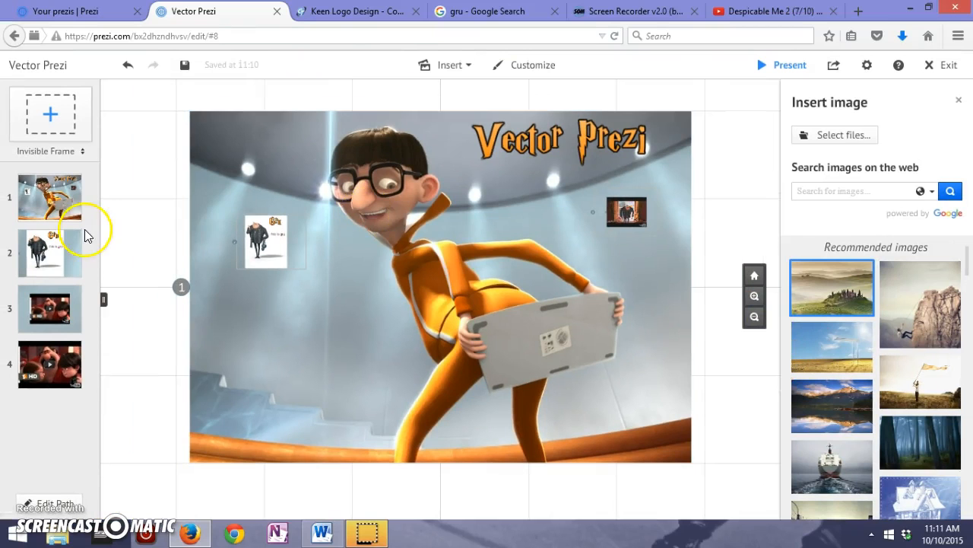
# - Apply fade-in effects in the second frame to the Gru picture, the "Gru" title and the "this is gru" text, in that order, and preview them
pyautogui.click(38, 253)
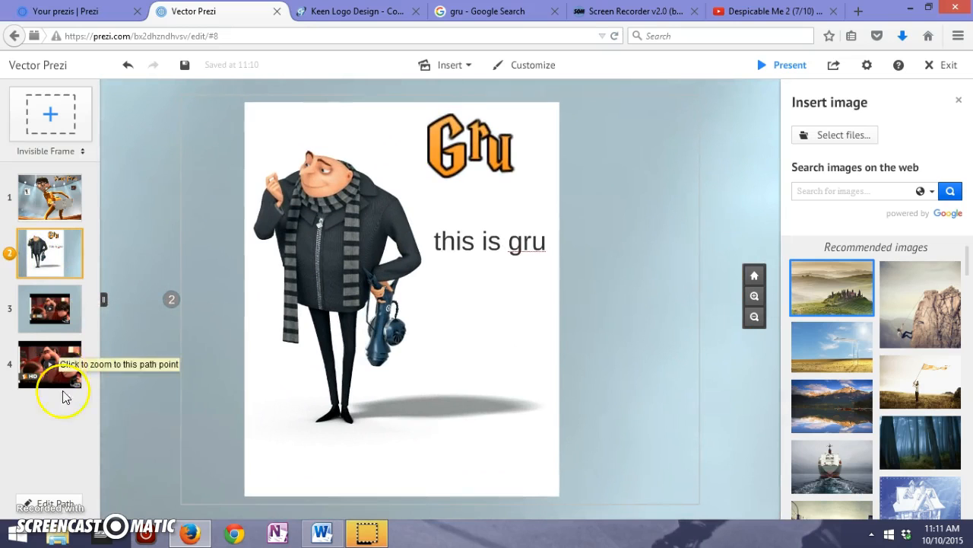
pyautogui.click(67, 504)
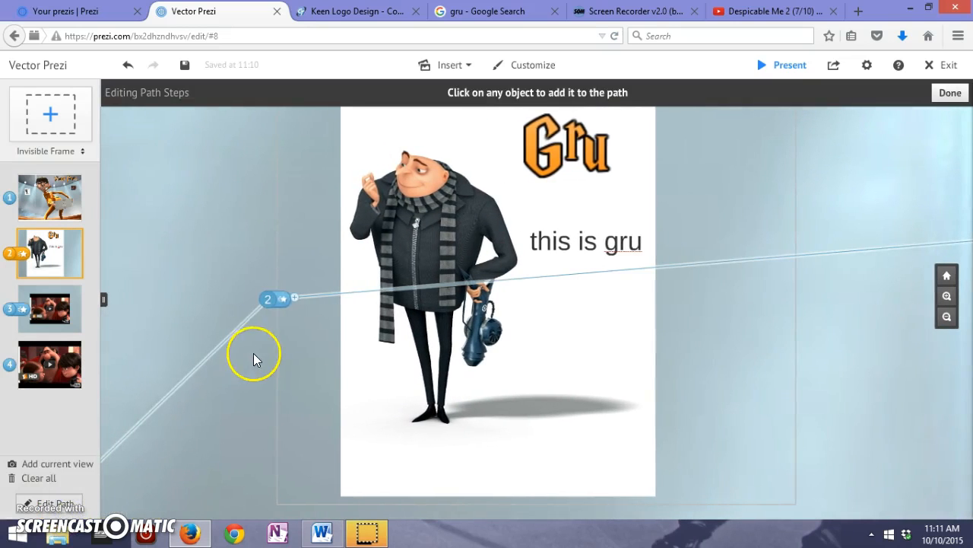
pyautogui.click(283, 301)
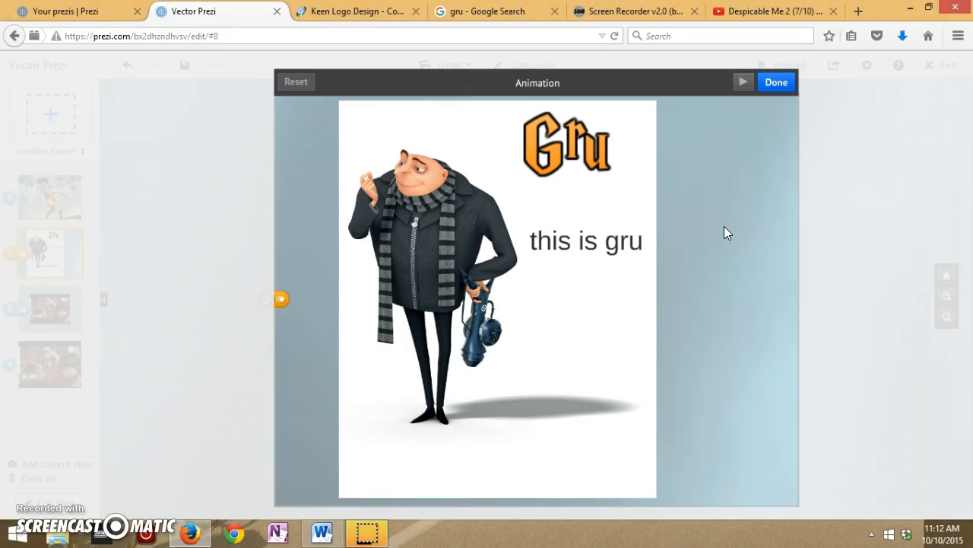
pyautogui.click(456, 228)
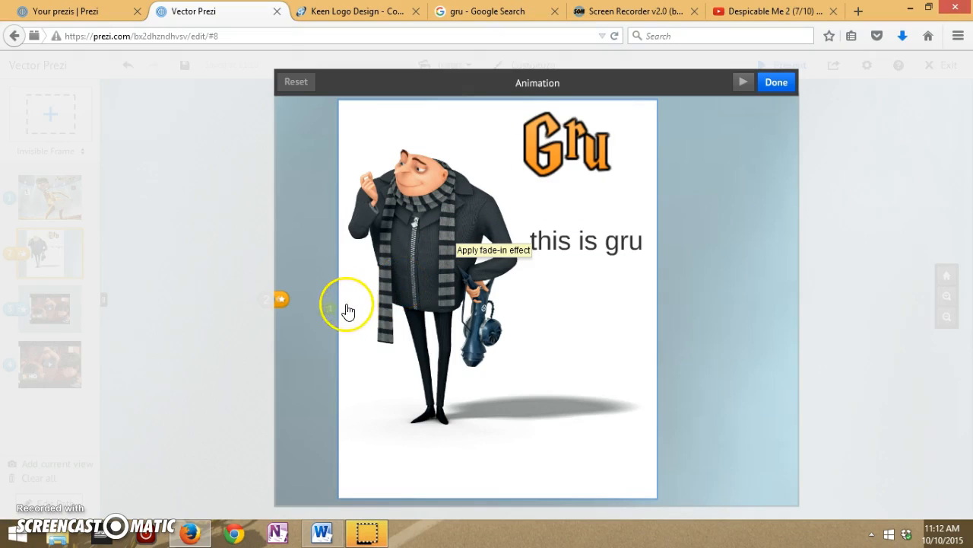
pyautogui.click(431, 260)
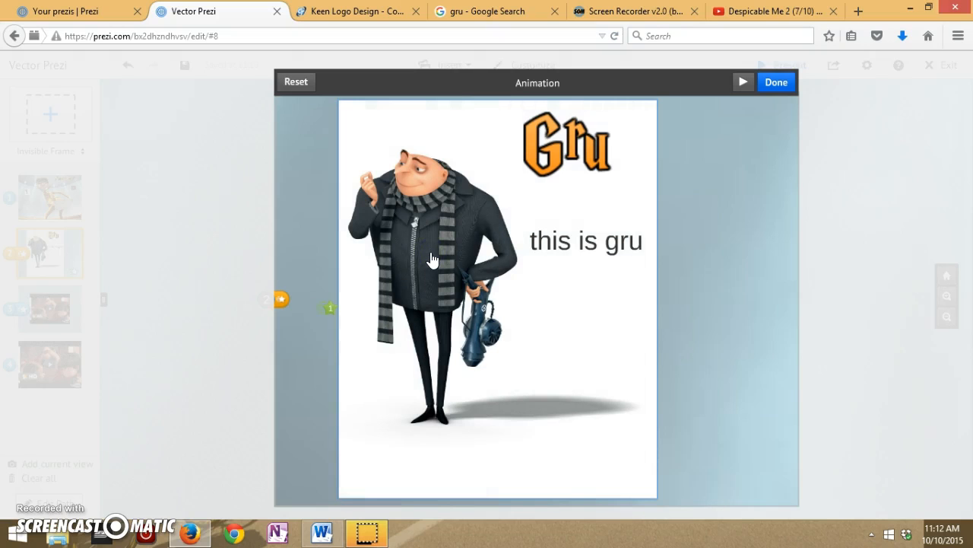
pyautogui.click(529, 166)
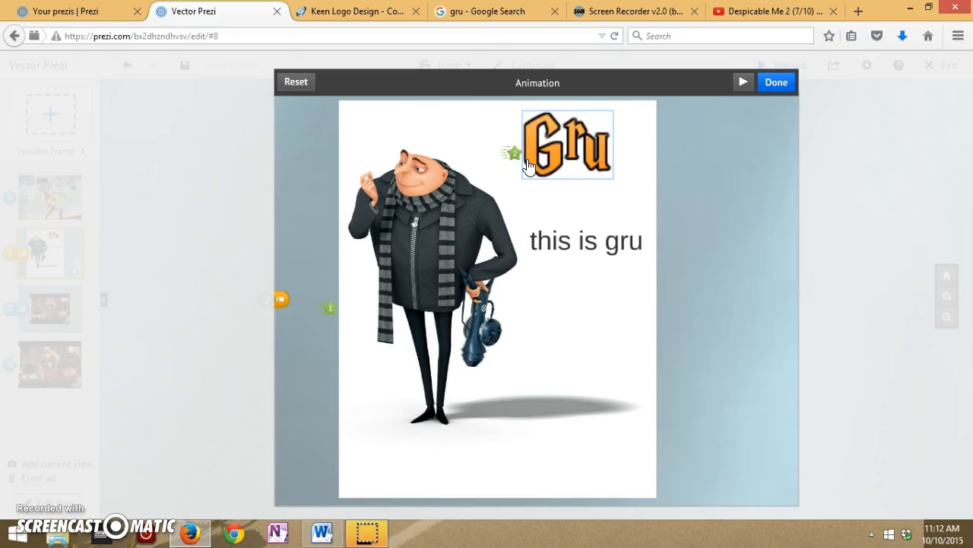
pyautogui.click(535, 242)
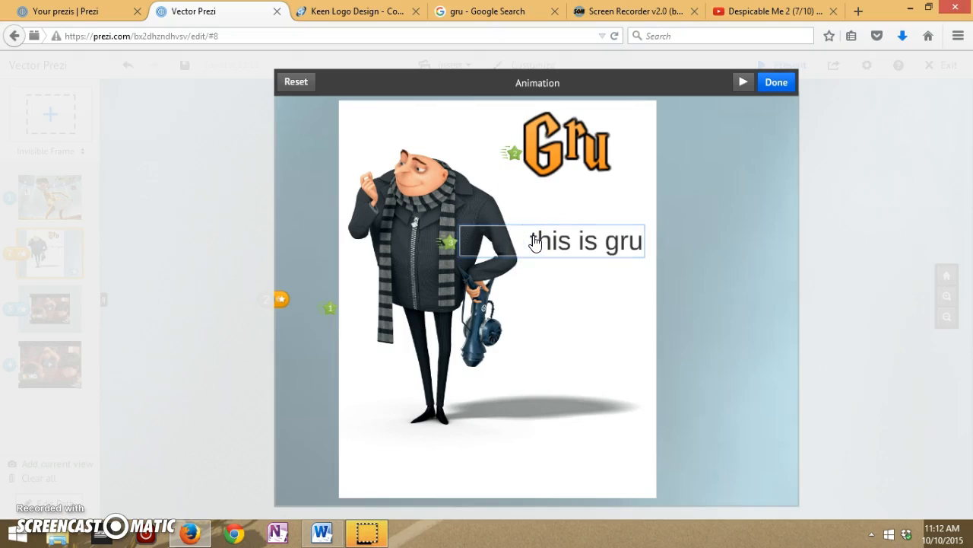
pyautogui.click(742, 84)
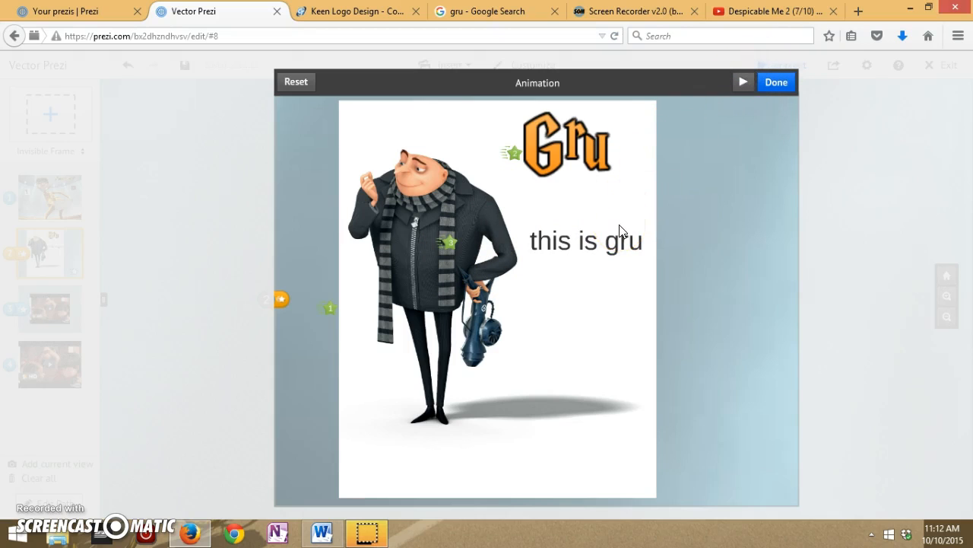
# - Remove the fade-in effect from the "this is gru" text, and reapply it after previewing the animation
pyautogui.click(470, 252)
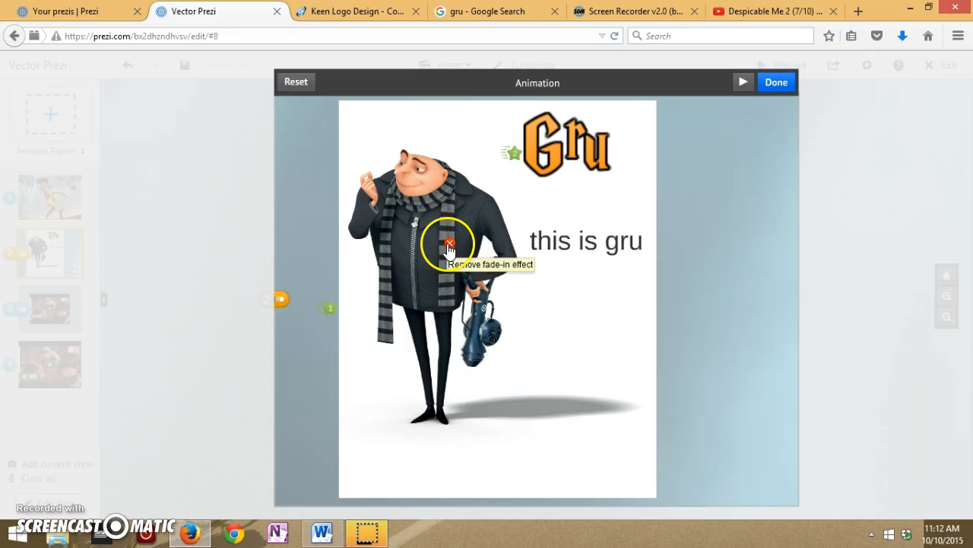
pyautogui.click(450, 244)
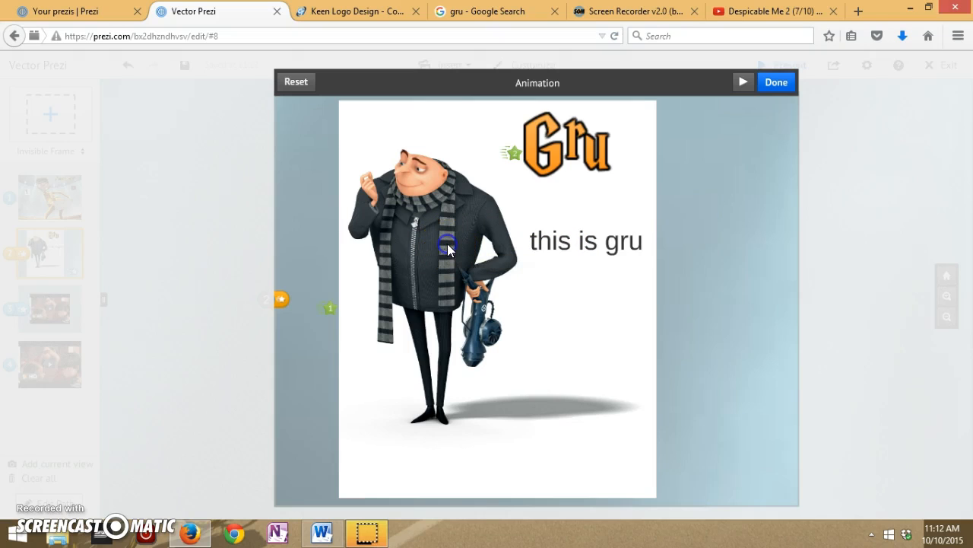
pyautogui.click(742, 83)
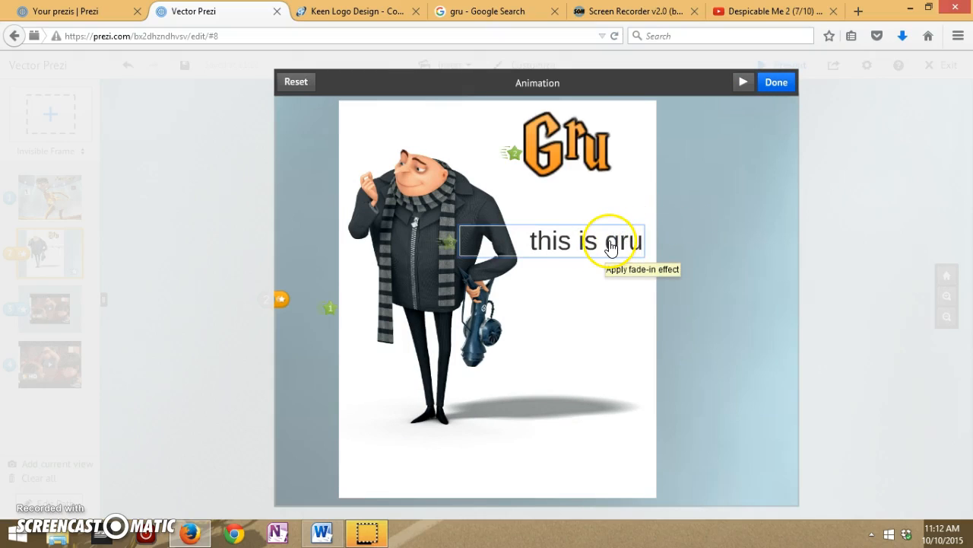
pyautogui.click(551, 255)
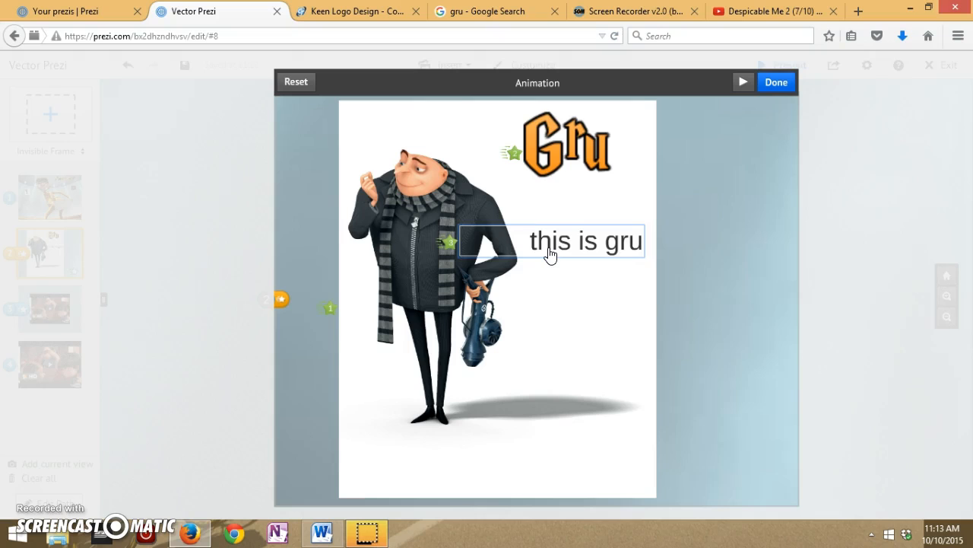
# - Finish the Gru frame's animation and path editing, and return to the overview of the whole presentation
pyautogui.click(728, 160)
pyautogui.click(774, 92)
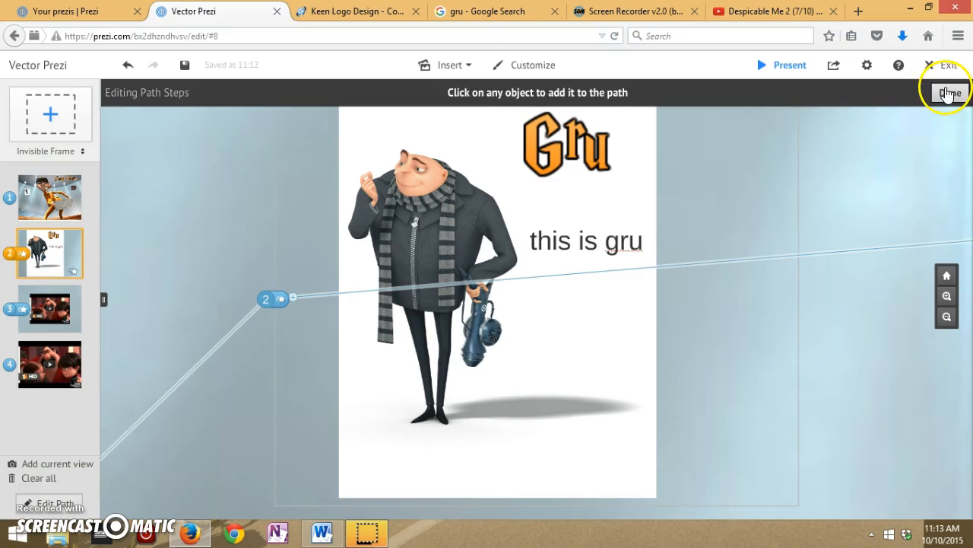
pyautogui.click(950, 93)
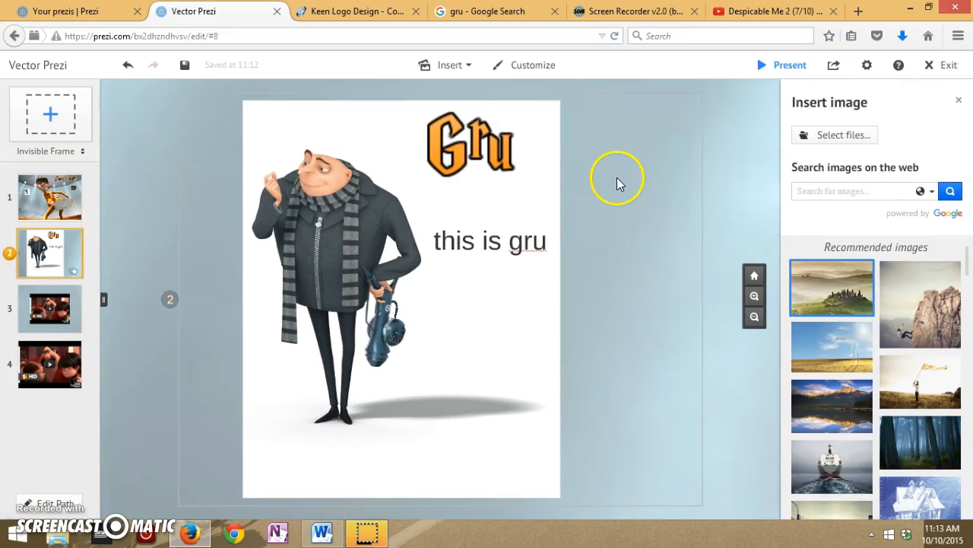
pyautogui.click(753, 277)
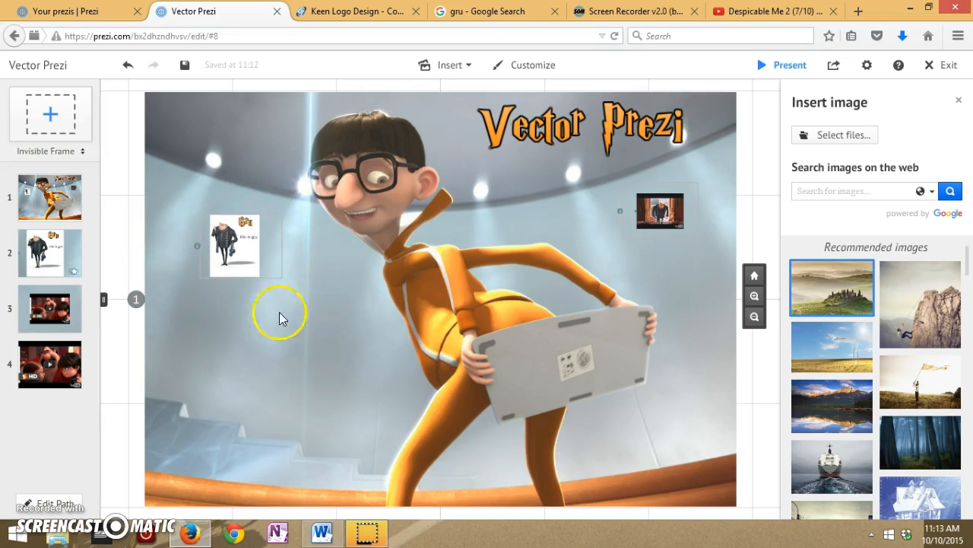
# - Present the prezi full screen through all path steps, pause the video at the last one, and exit the presentation
pyautogui.click(770, 78)
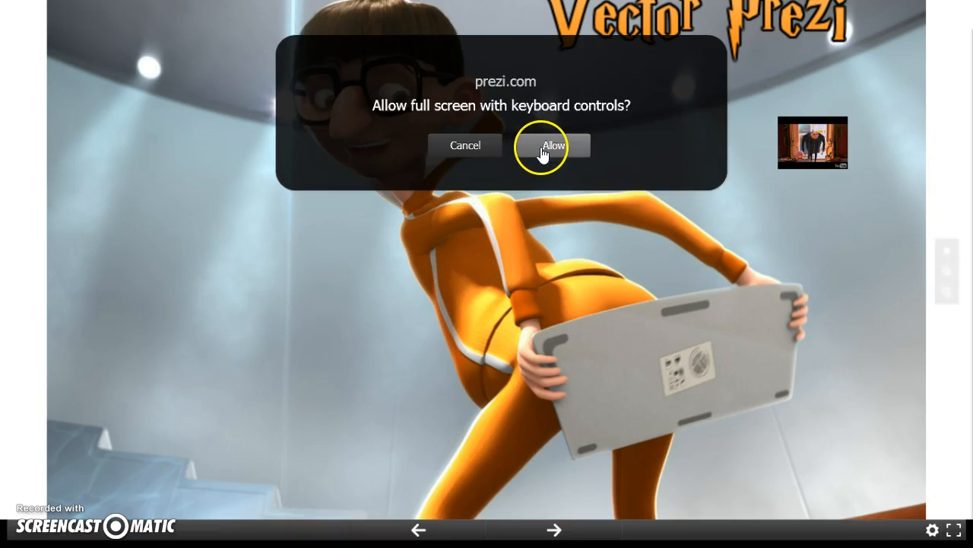
pyautogui.click(542, 152)
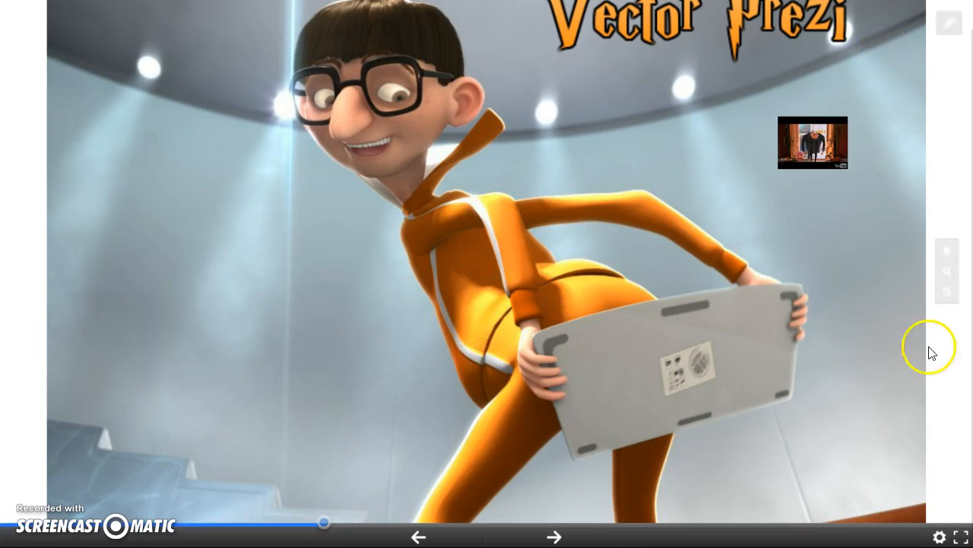
pyautogui.click(885, 239)
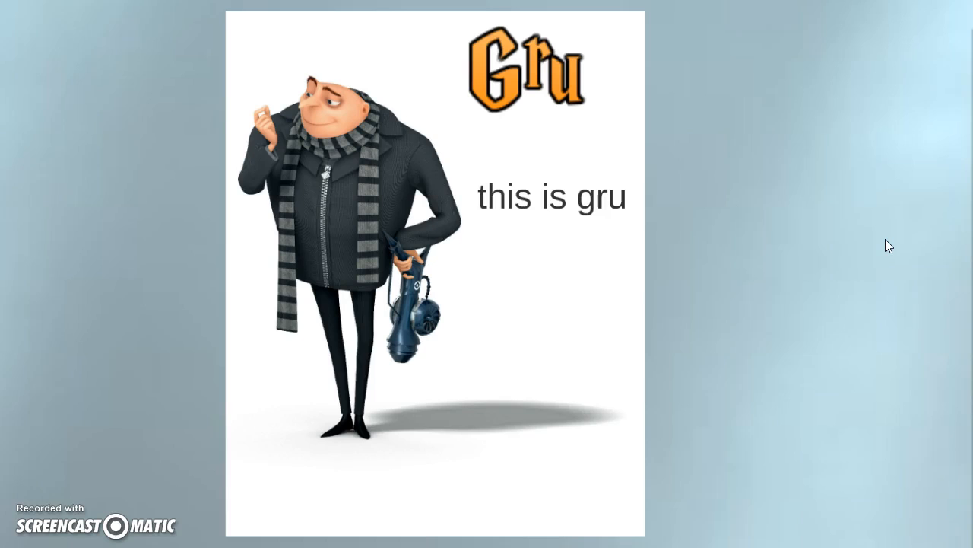
pyautogui.press('Right')
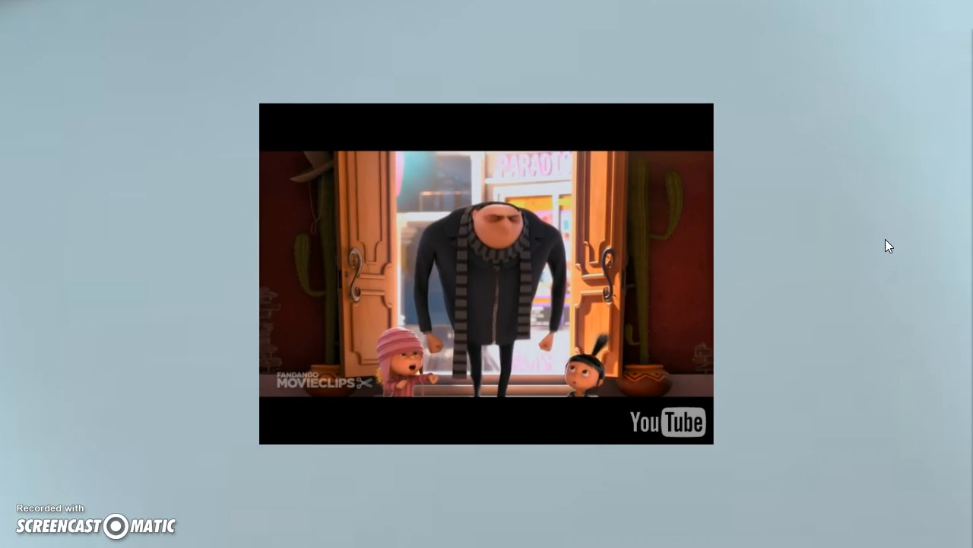
pyautogui.press('Right')
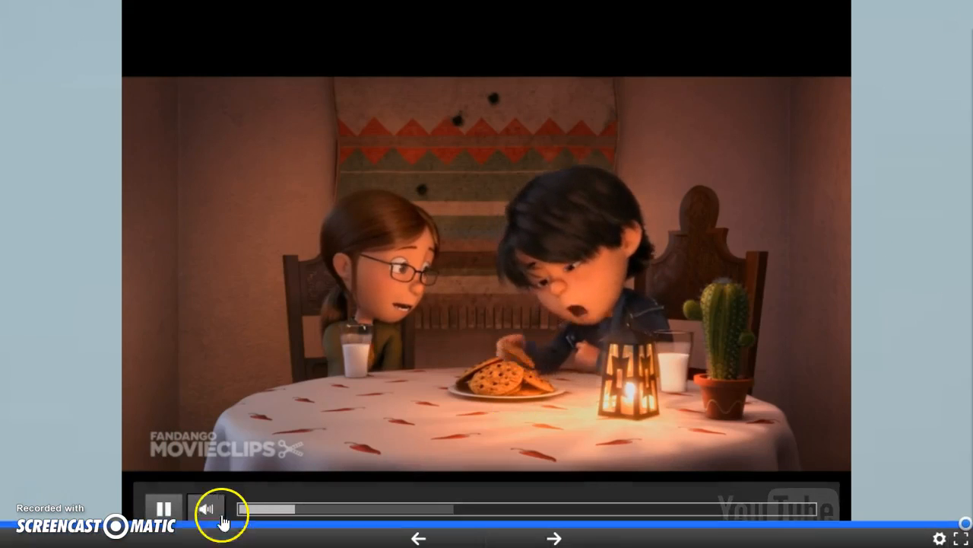
pyautogui.click(164, 508)
pyautogui.press('Escape')
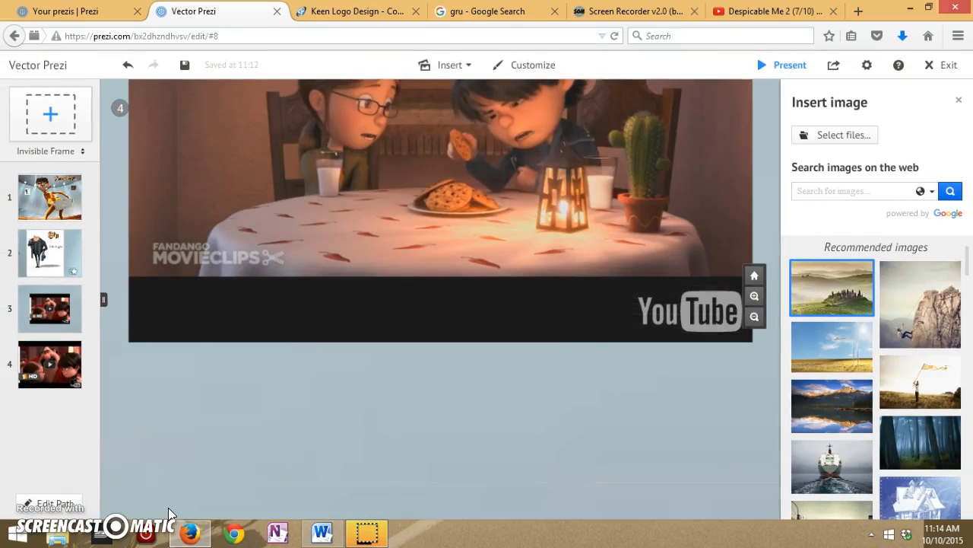
# - Reorder the path so the video frame is second, the video itself third and the Gru frame last
pyautogui.click(752, 275)
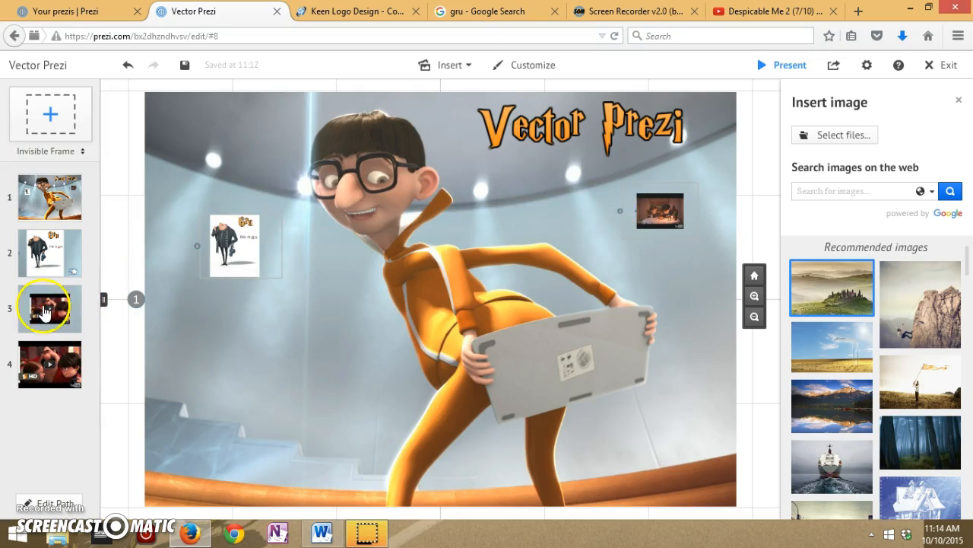
pyautogui.moveTo(32, 306); pyautogui.dragTo(44, 258)
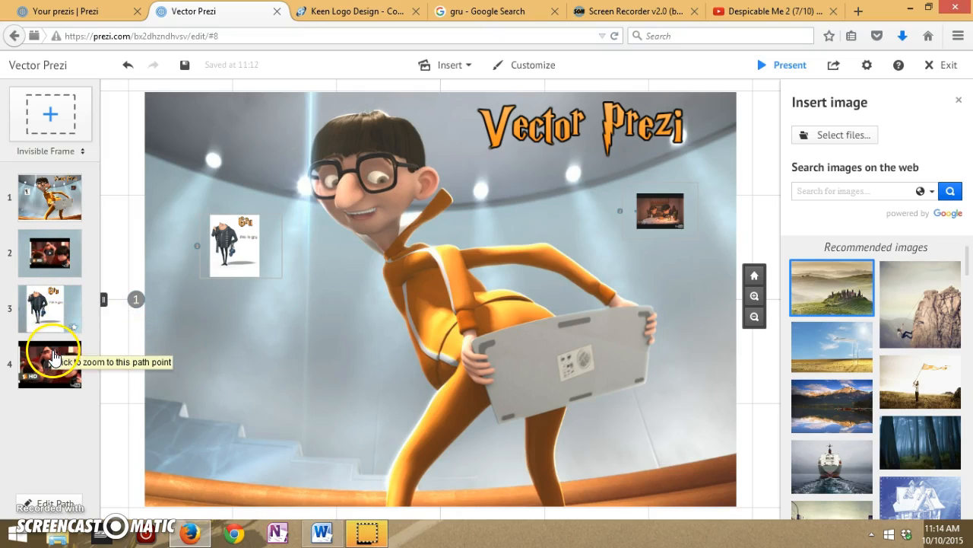
pyautogui.moveTo(38, 357); pyautogui.dragTo(48, 303)
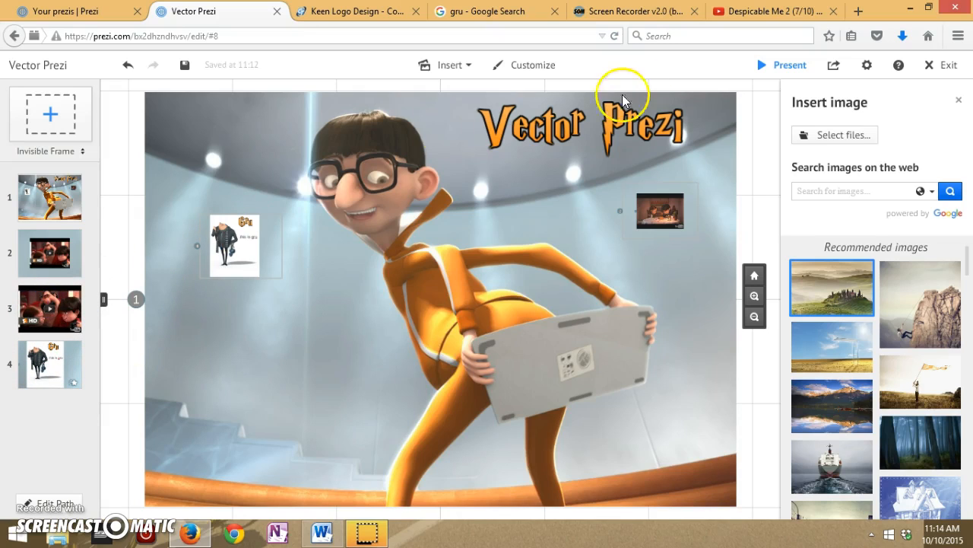
# - Present the prezi full screen through the reordered path up to the Gru frame's animated text, and exit the presentation
pyautogui.click(766, 65)
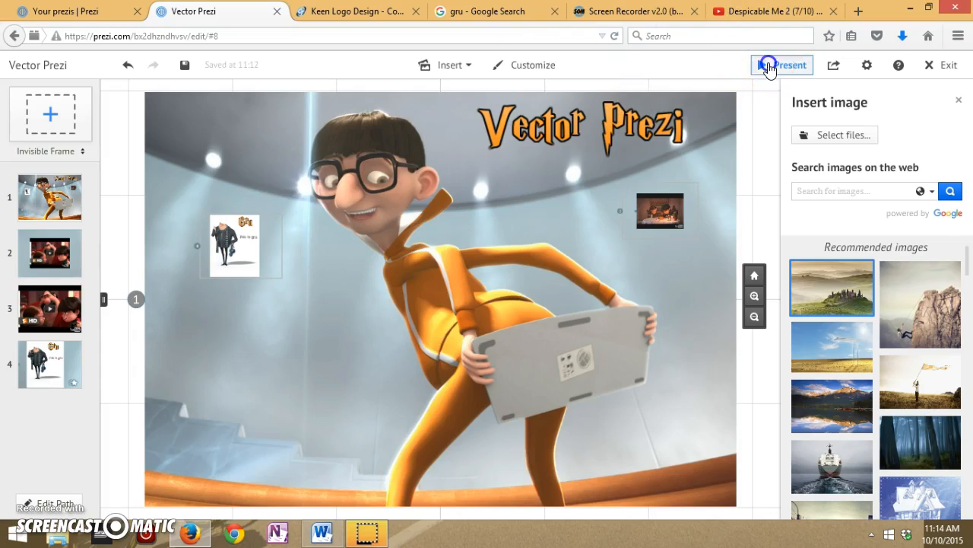
pyautogui.click(554, 146)
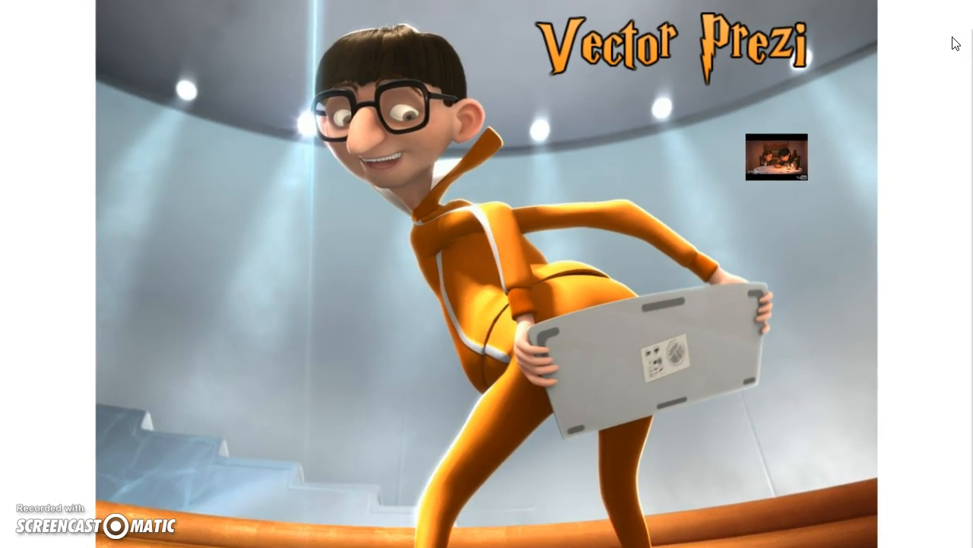
pyautogui.press('Right')
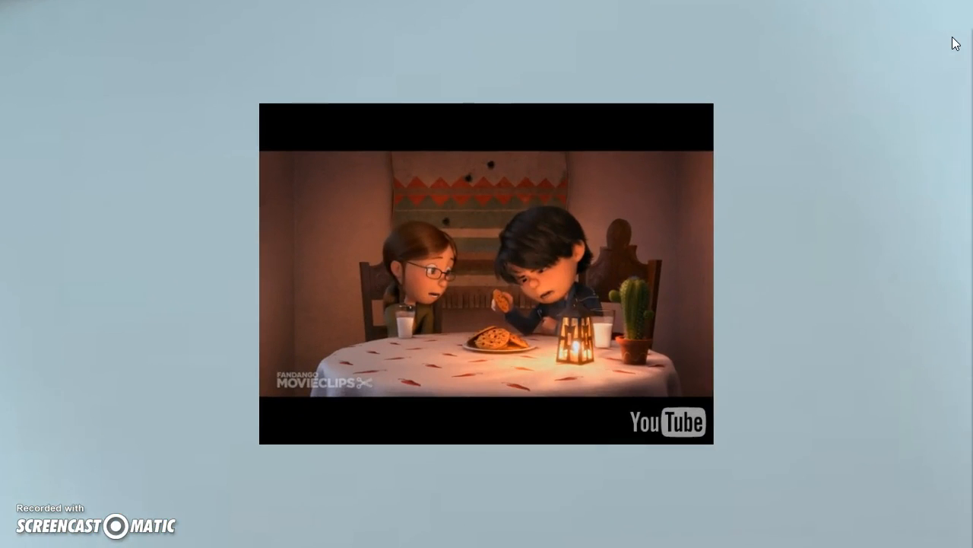
pyautogui.press('Right')
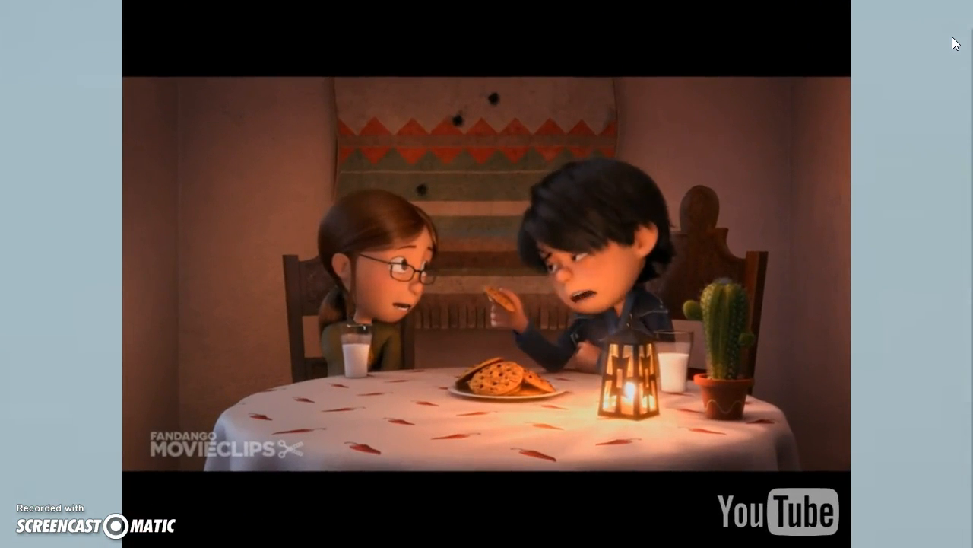
pyautogui.press('Right')
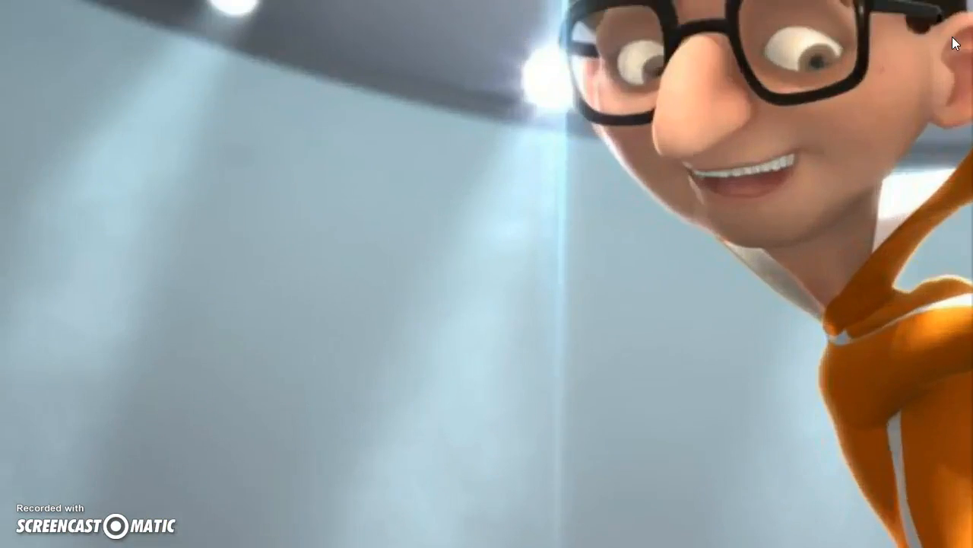
pyautogui.press('Right')
pyautogui.press('Right')
pyautogui.press('Right')
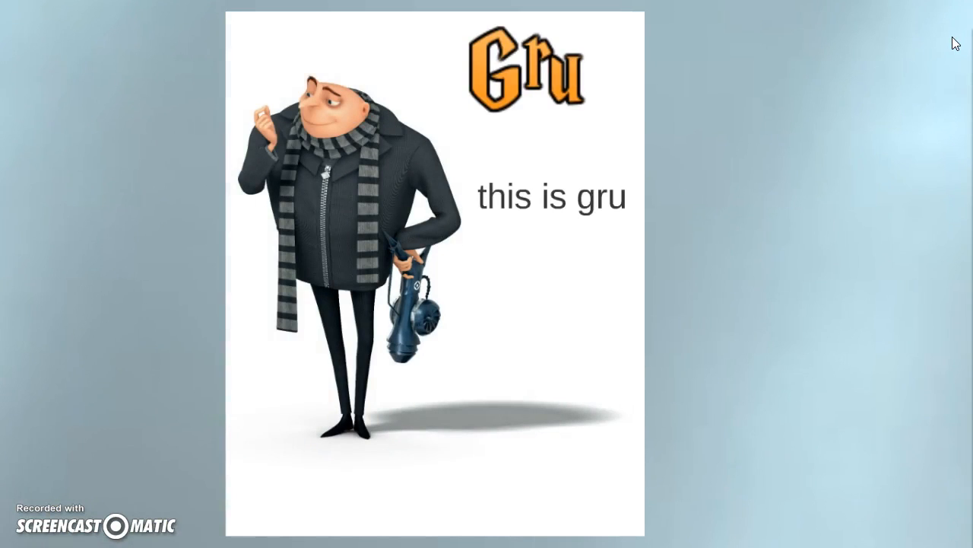
pyautogui.press('Escape')
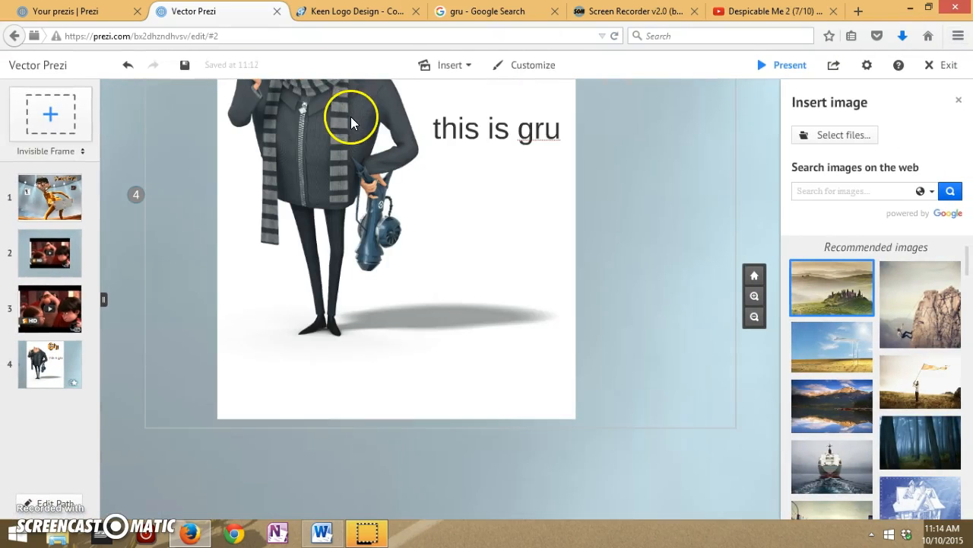
# - Reorder the path so the Gru frame is second, the video frame third and the video itself last, and return to the overview
pyautogui.moveTo(37, 253); pyautogui.dragTo(43, 380)
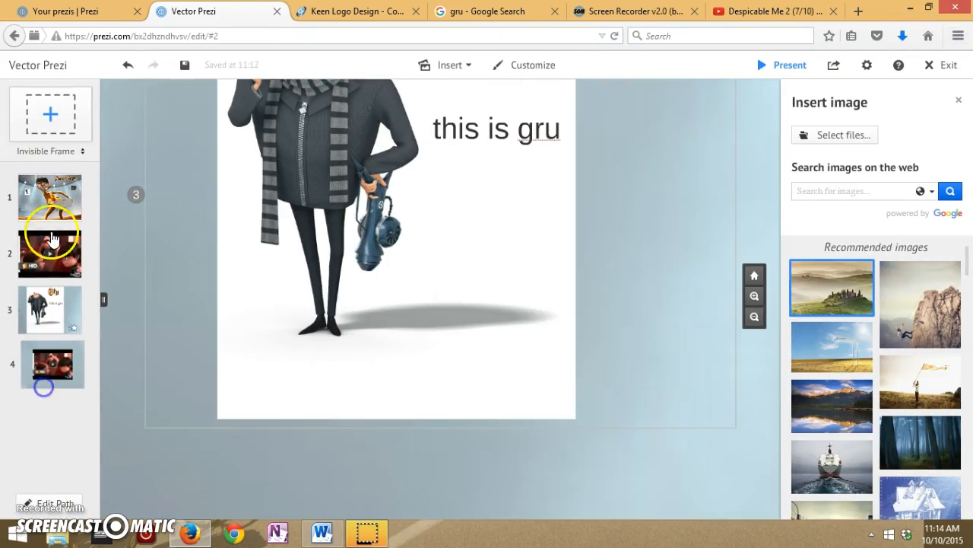
pyautogui.moveTo(49, 257); pyautogui.dragTo(81, 387)
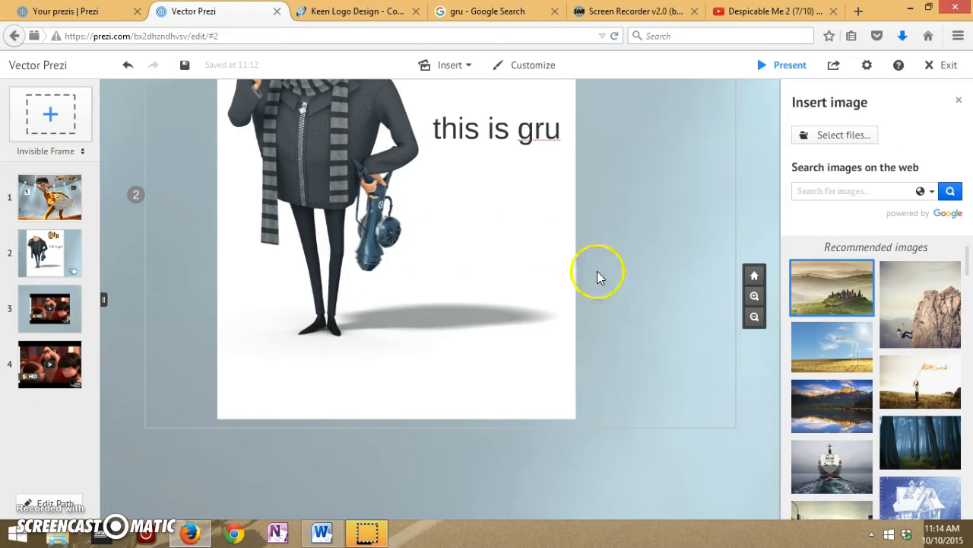
pyautogui.click(755, 276)
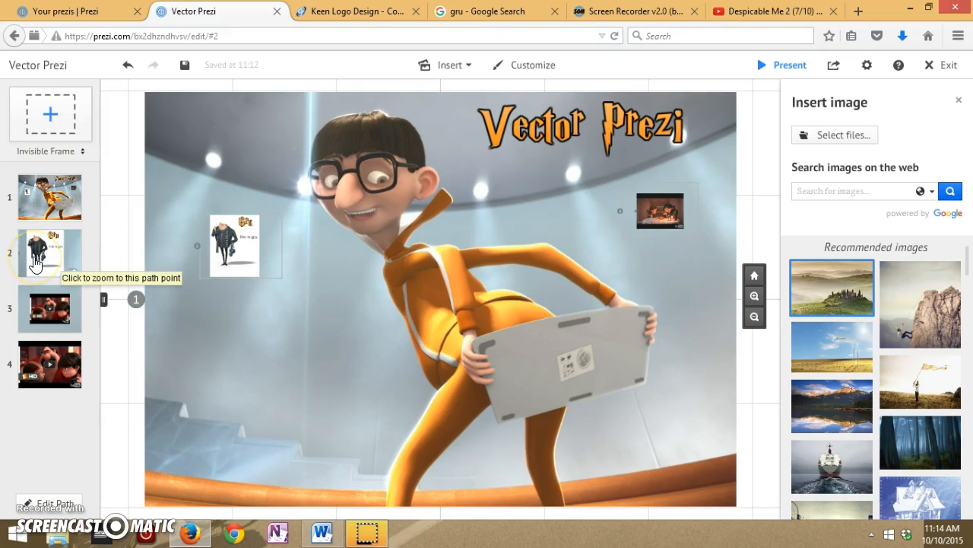
# - Add a small invisible frame inside the Gru frame, beneath the "this is gru" text, and zoom to it
pyautogui.click(35, 262)
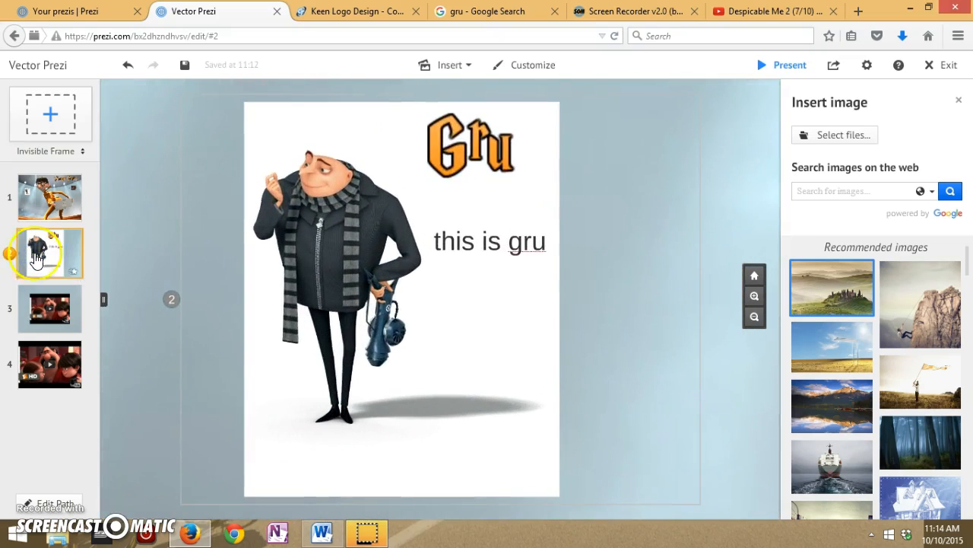
pyautogui.moveTo(50, 113); pyautogui.dragTo(471, 324)
pyautogui.moveTo(554, 315); pyautogui.dragTo(533, 314)
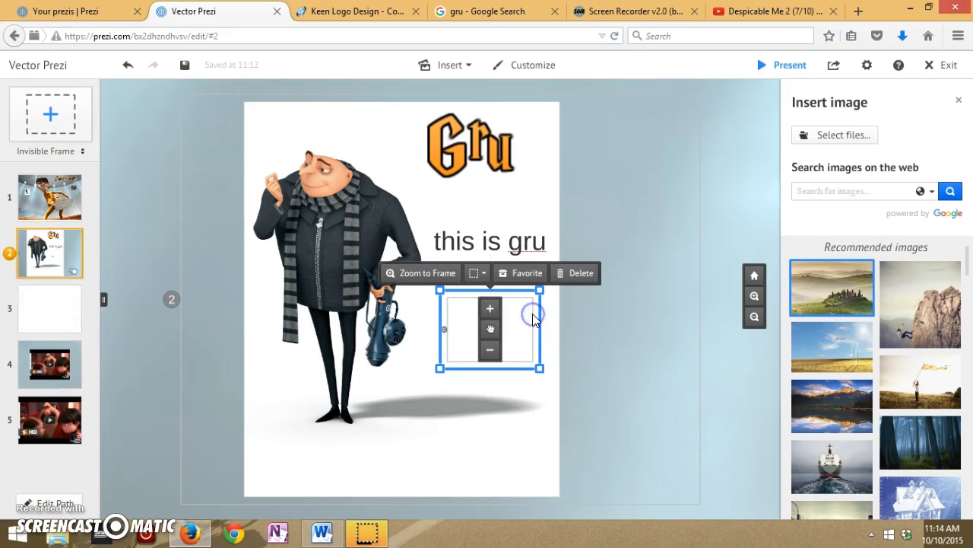
pyautogui.click(445, 268)
pyautogui.click(443, 273)
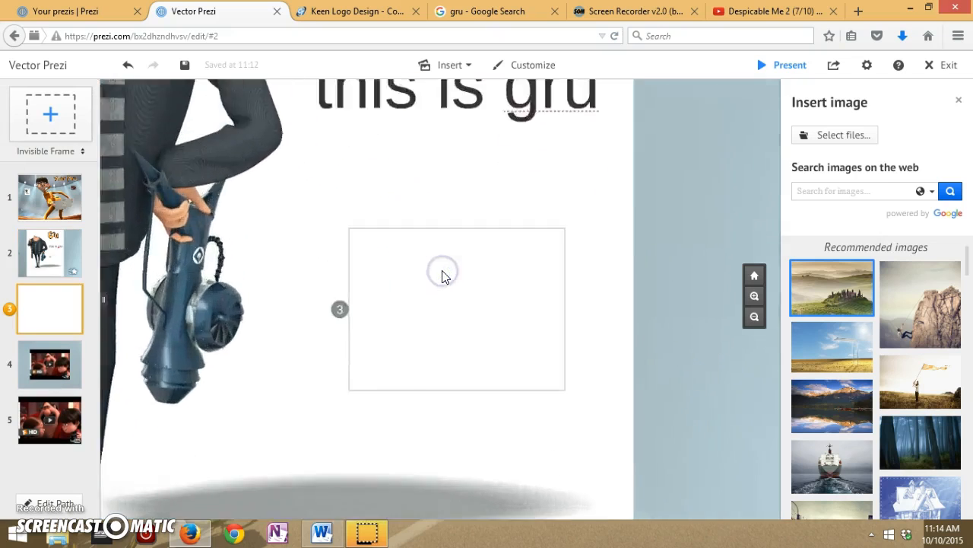
# - Add body text to the new frame saying that the named professor "is sooooo dreamy!!", and shift it slightly up and left
pyautogui.click(282, 252)
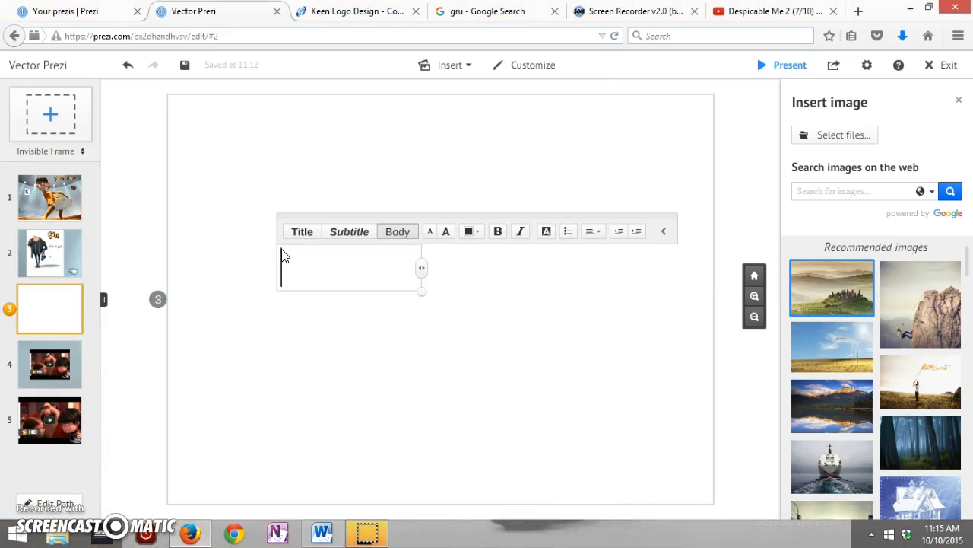
pyautogui.write('Professo')
pyautogui.press('BackSpace')
pyautogui.write('sor Heath is d')
pyautogui.press('BackSpace')
pyautogui.write('sooooo dreamy!!')
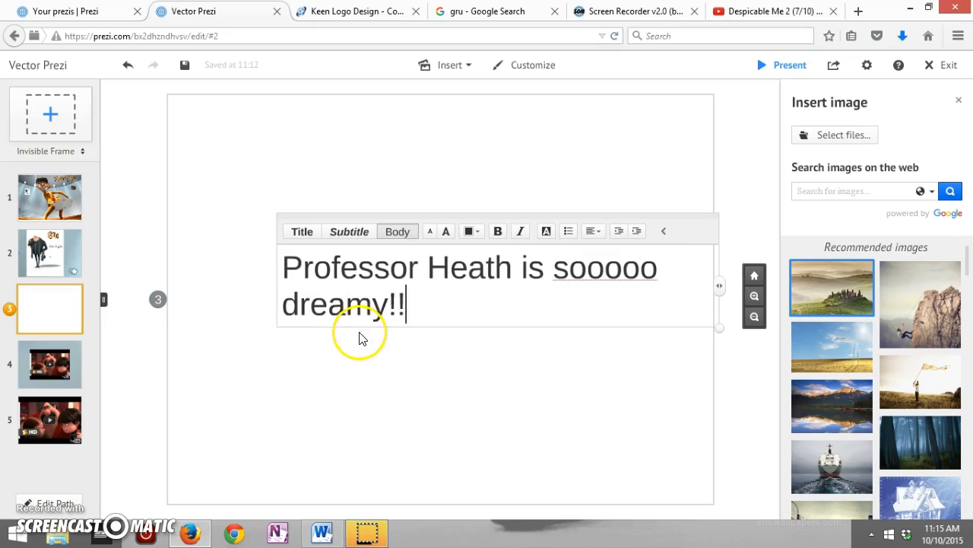
pyautogui.click(322, 390)
pyautogui.moveTo(346, 312); pyautogui.dragTo(315, 272)
pyautogui.click(268, 340)
pyautogui.click(212, 347)
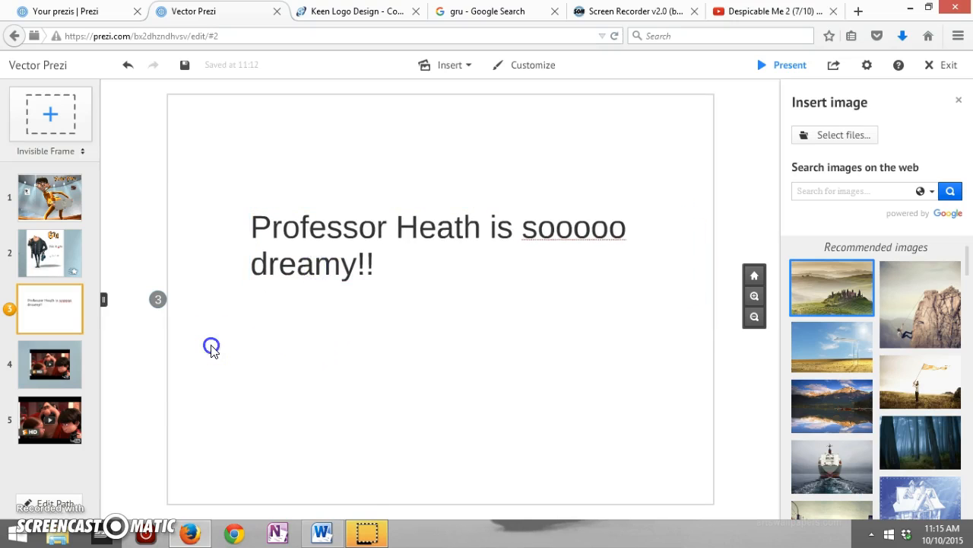
# - Present the prezi full screen through the Gru frame and its nested text frame to the video frame, and return to the editing overview
pyautogui.click(755, 277)
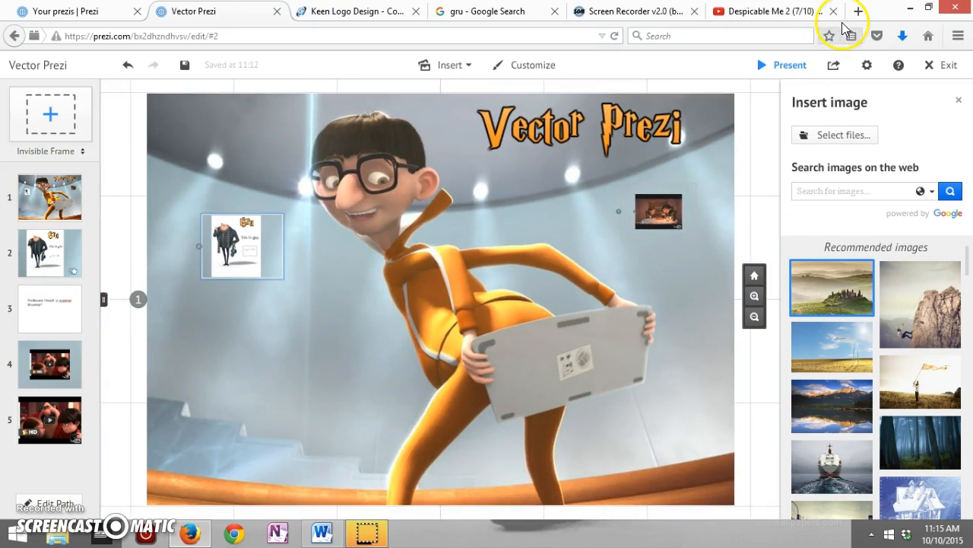
pyautogui.click(770, 65)
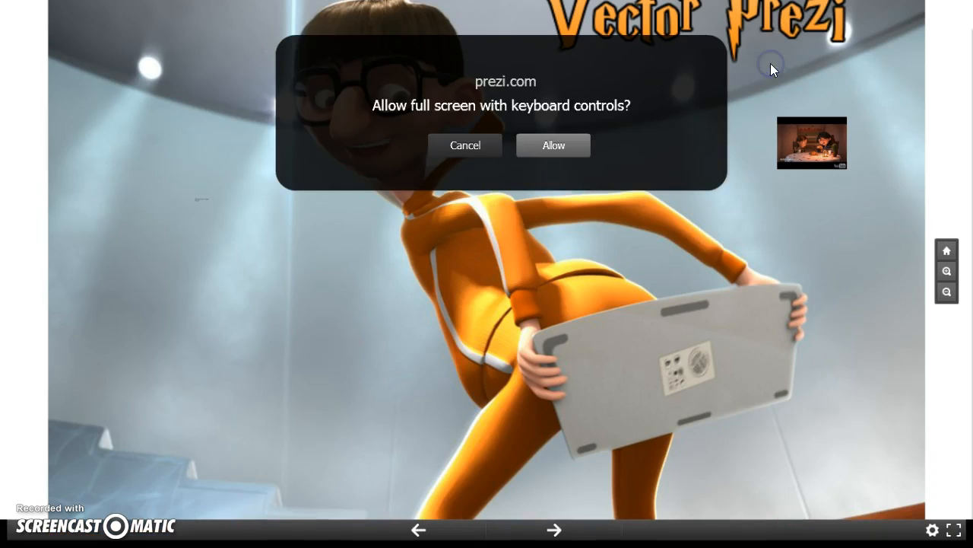
pyautogui.click(581, 153)
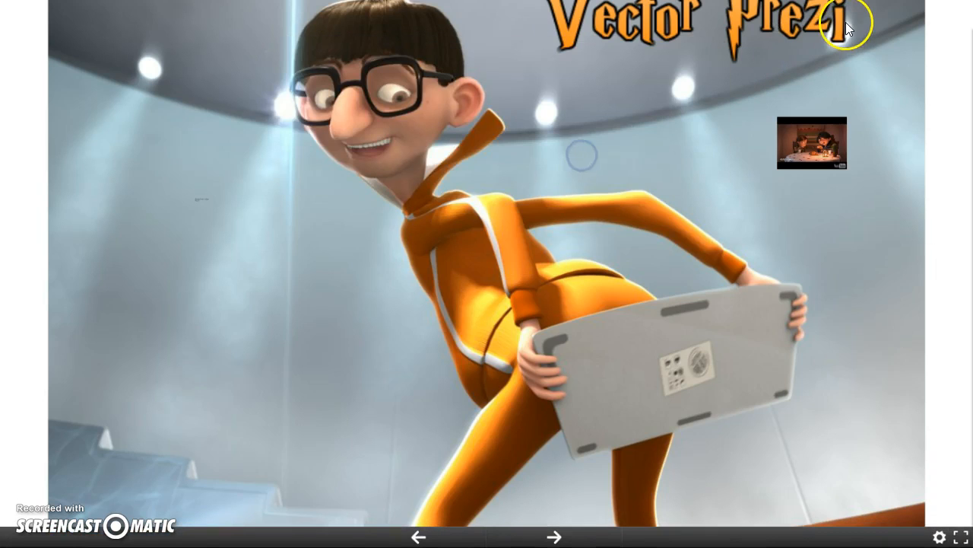
pyautogui.click(846, 23)
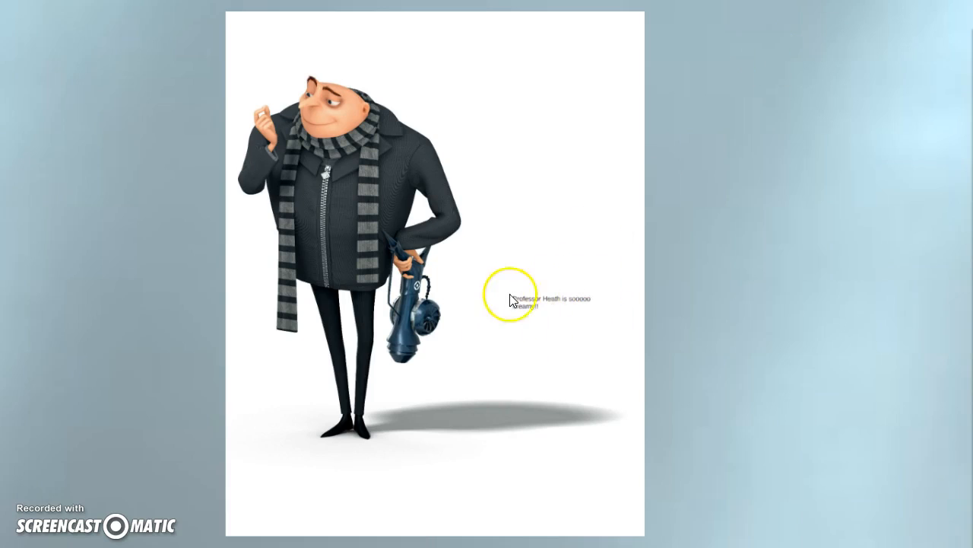
pyautogui.click(725, 268)
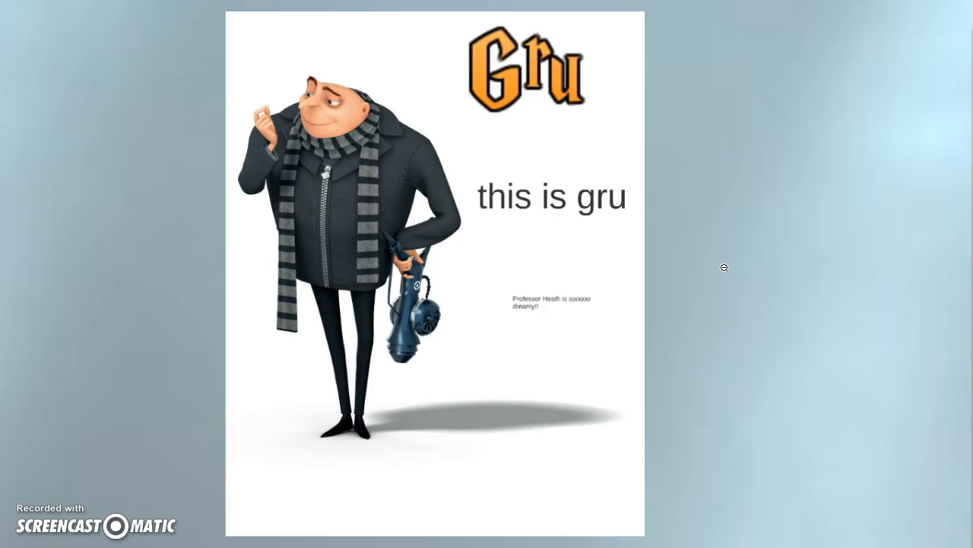
pyautogui.click(726, 269)
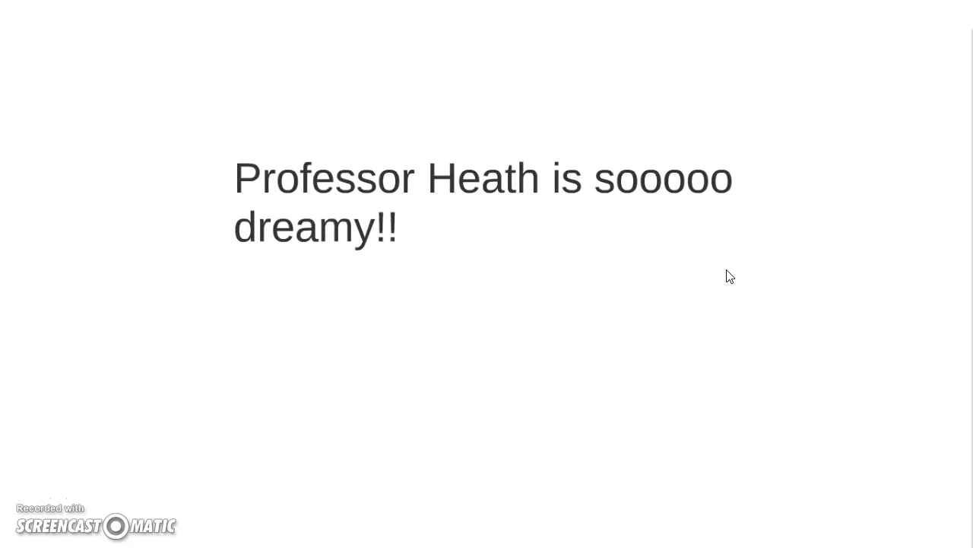
pyautogui.click(726, 269)
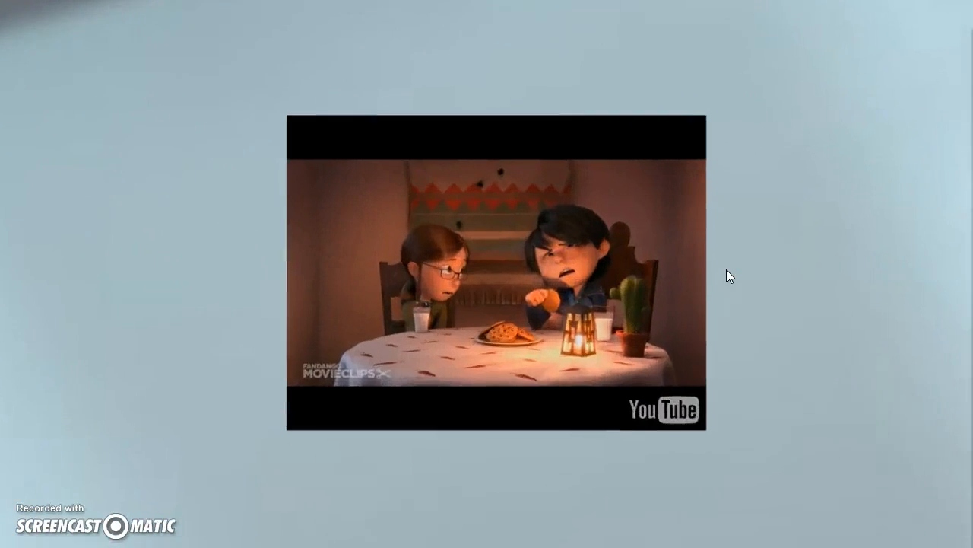
pyautogui.press('Escape')
pyautogui.click(755, 275)
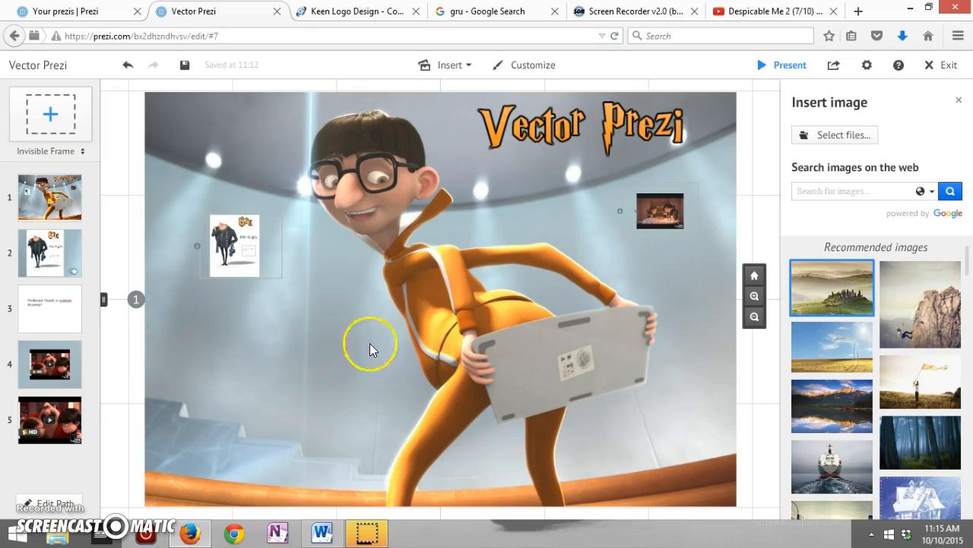
# - Remove the nested text frame from the path as step 3, and finish editing the path
pyautogui.click(42, 503)
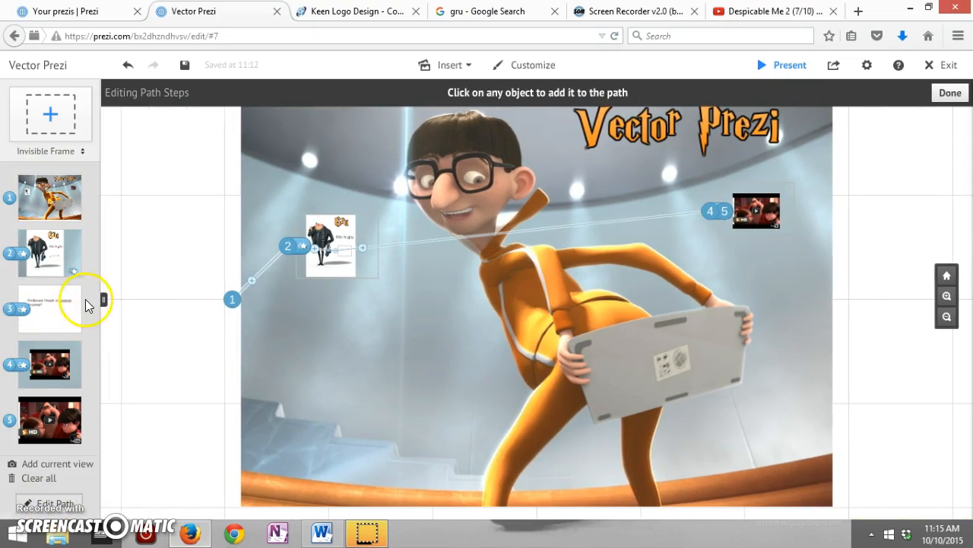
pyautogui.click(77, 289)
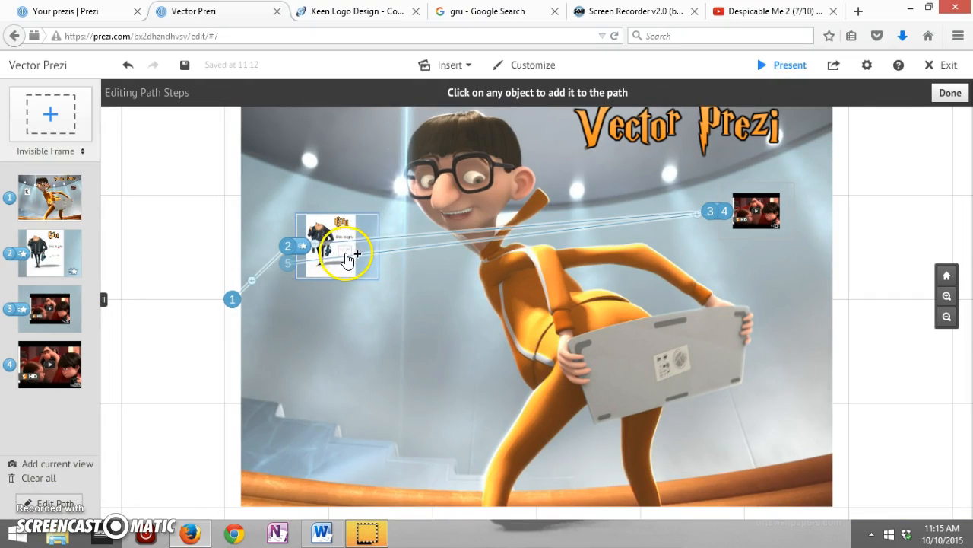
pyautogui.click(69, 505)
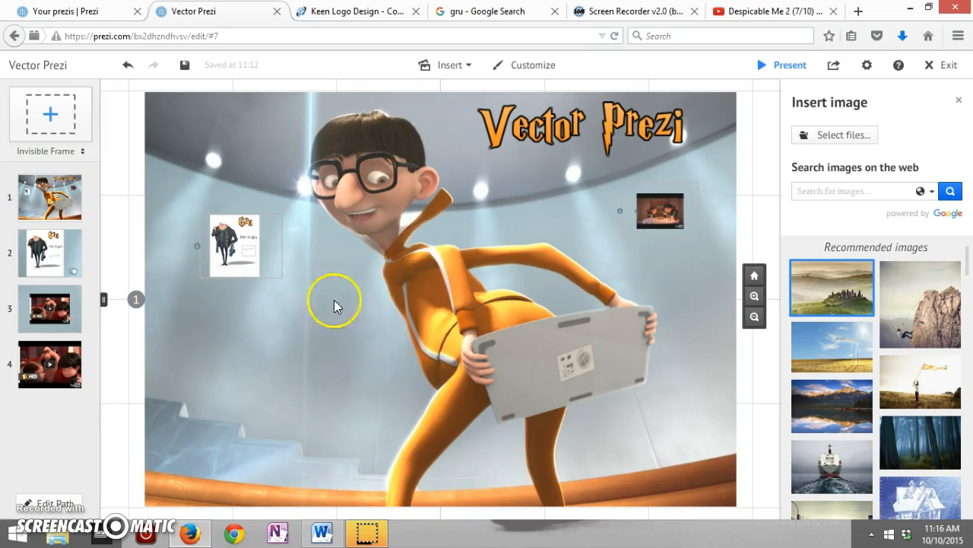
# - Rotate the Gru frame and its contents about 180 degrees on the overview canvas, and deselect it
pyautogui.click(277, 268)
pyautogui.click(278, 267)
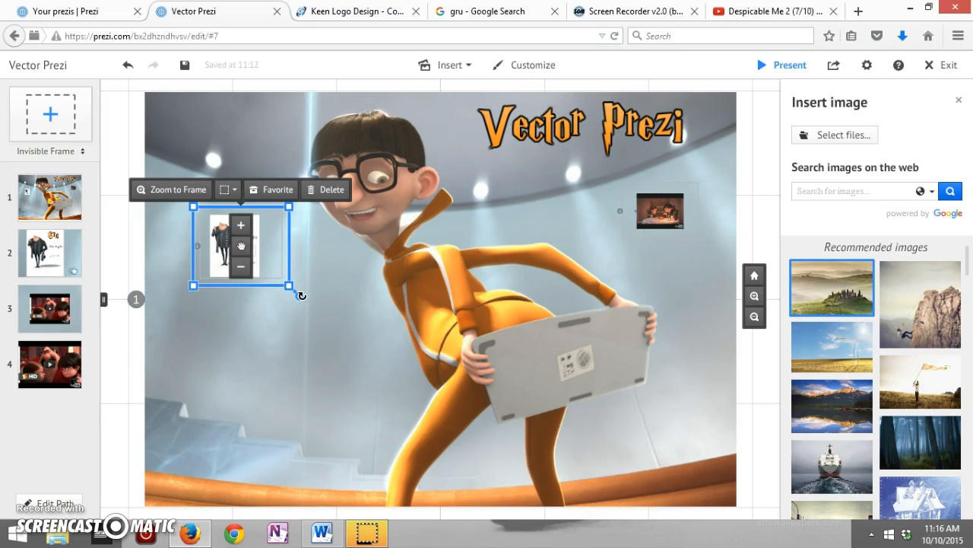
pyautogui.moveTo(302, 295); pyautogui.dragTo(216, 223)
pyautogui.click(272, 383)
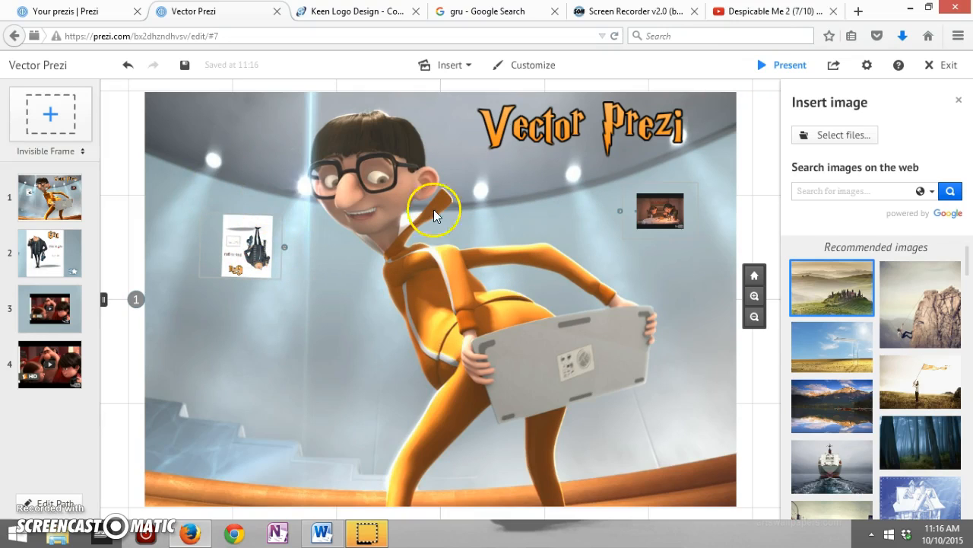
# - Present the prezi full screen to check the transition into the rotated Gru frame and on to the video frame, and exit the presentation
pyautogui.click(784, 65)
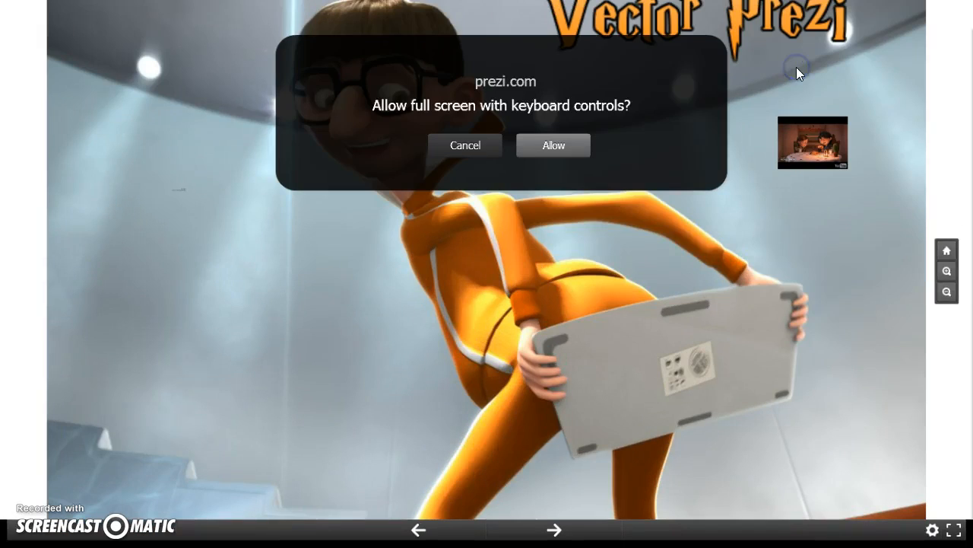
pyautogui.click(543, 155)
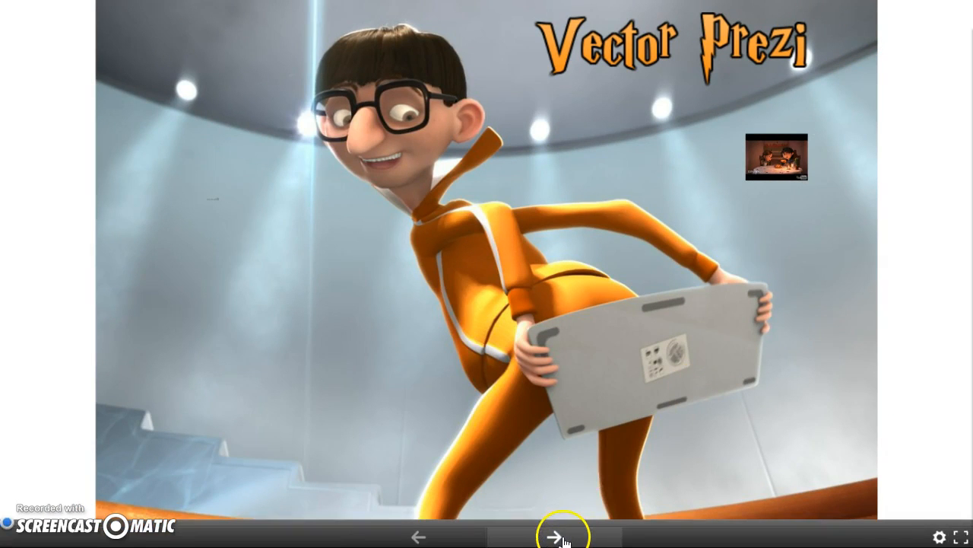
pyautogui.click(563, 539)
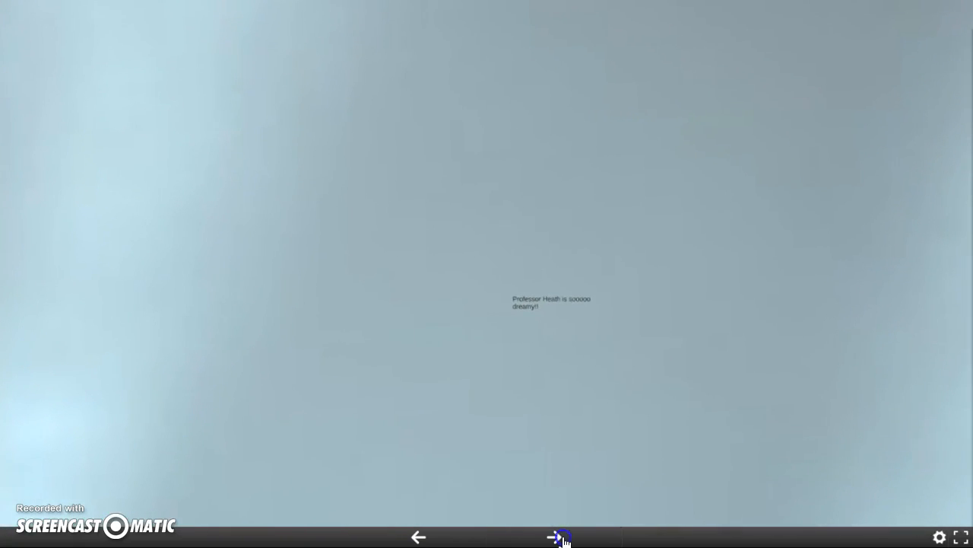
pyautogui.click(563, 538)
pyautogui.click(562, 538)
pyautogui.click(563, 539)
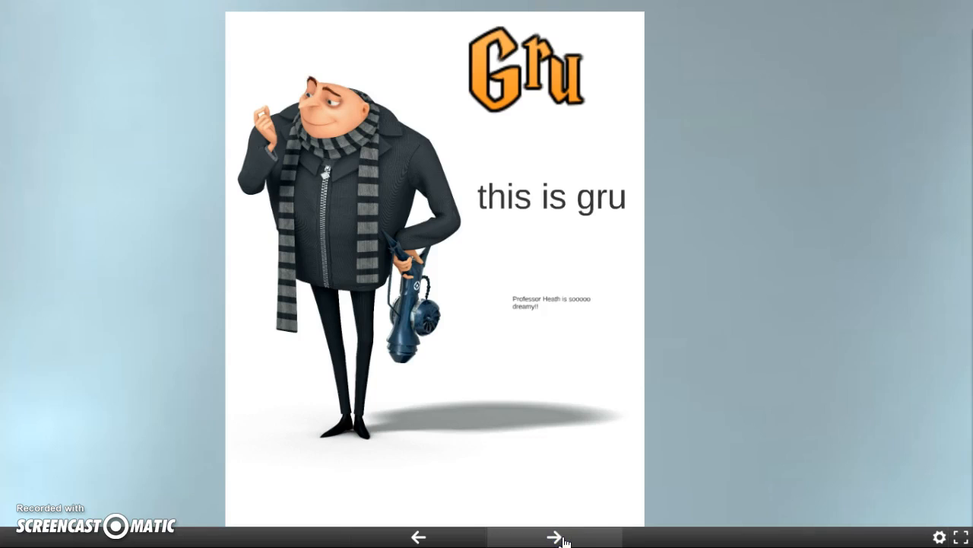
pyautogui.click(563, 539)
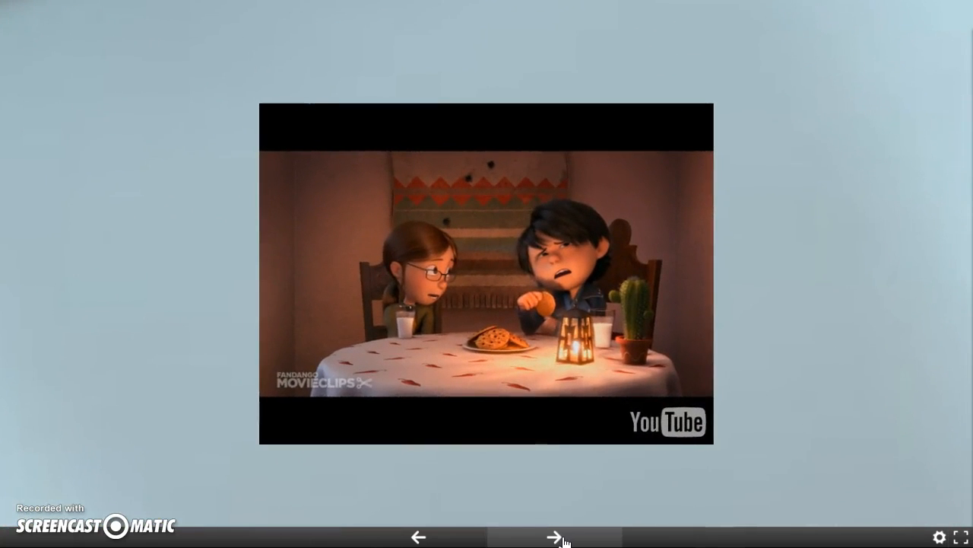
pyautogui.press('Escape')
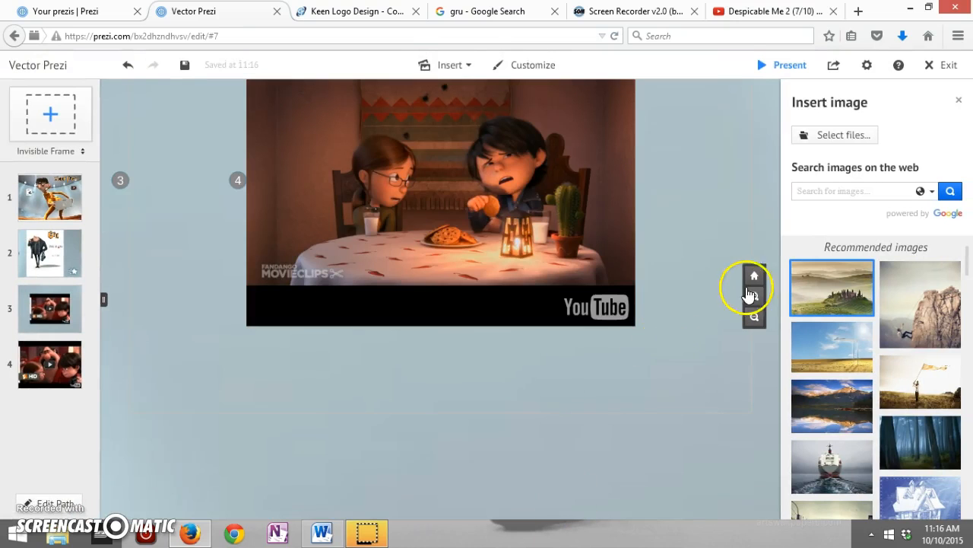
# - Return to the overview, open the file chooser for adding background music, and cancel it
pyautogui.click(755, 276)
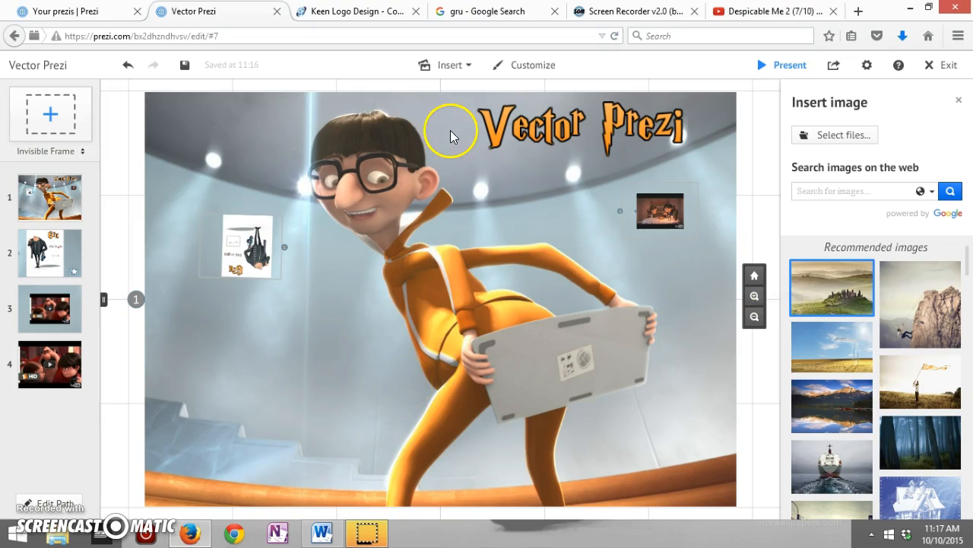
pyautogui.click(468, 70)
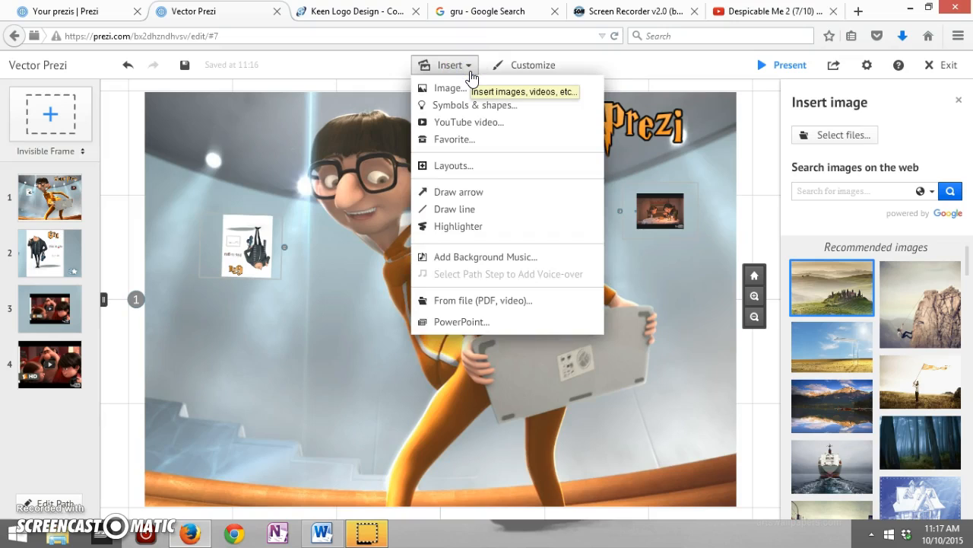
pyautogui.click(461, 259)
pyautogui.moveTo(113, 113)
pyautogui.mouseDown()
pyautogui.moveTo(114, 196)
pyautogui.moveTo(116, 114)
pyautogui.mouseUp()
pyautogui.moveTo(462, 97)
pyautogui.mouseDown()
pyautogui.moveTo(459, 249)
pyautogui.moveTo(441, 206)
pyautogui.moveTo(432, 88)
pyautogui.mouseUp()
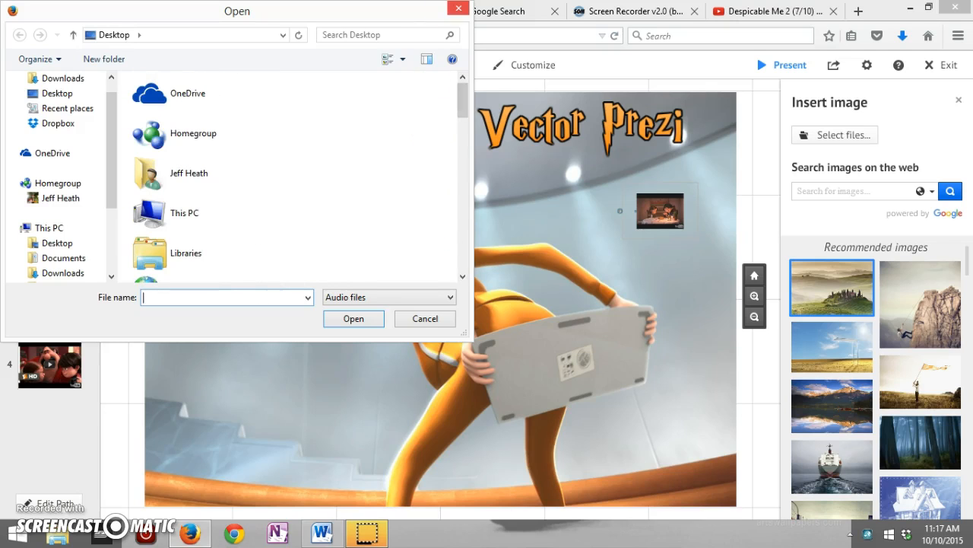
pyautogui.click(456, 12)
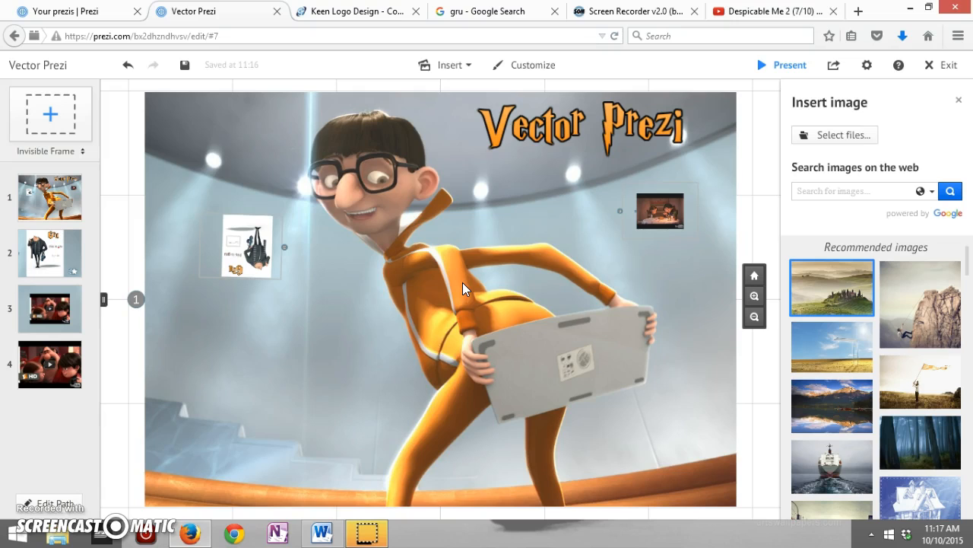
# - View the available symbols and shapes styles, and close them without inserting anything
pyautogui.click(464, 69)
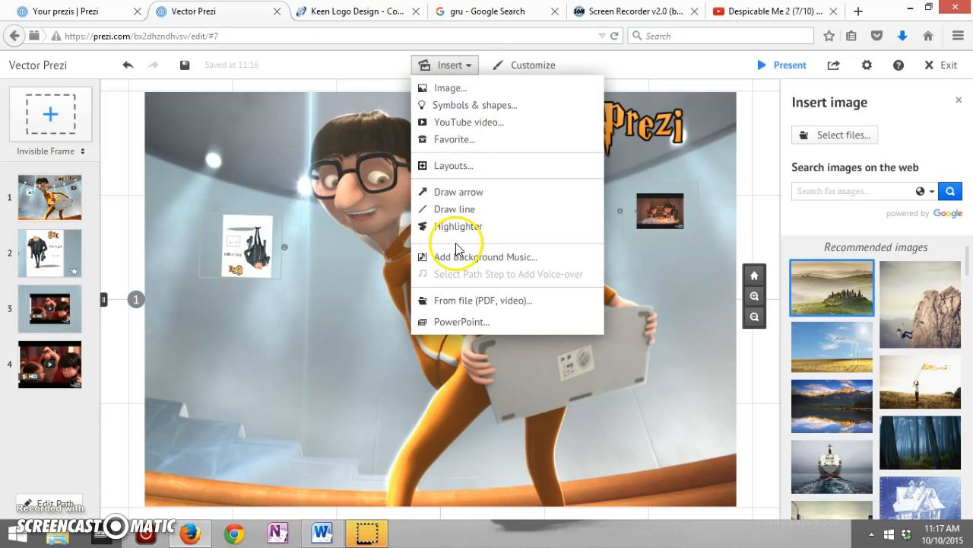
pyautogui.click(461, 105)
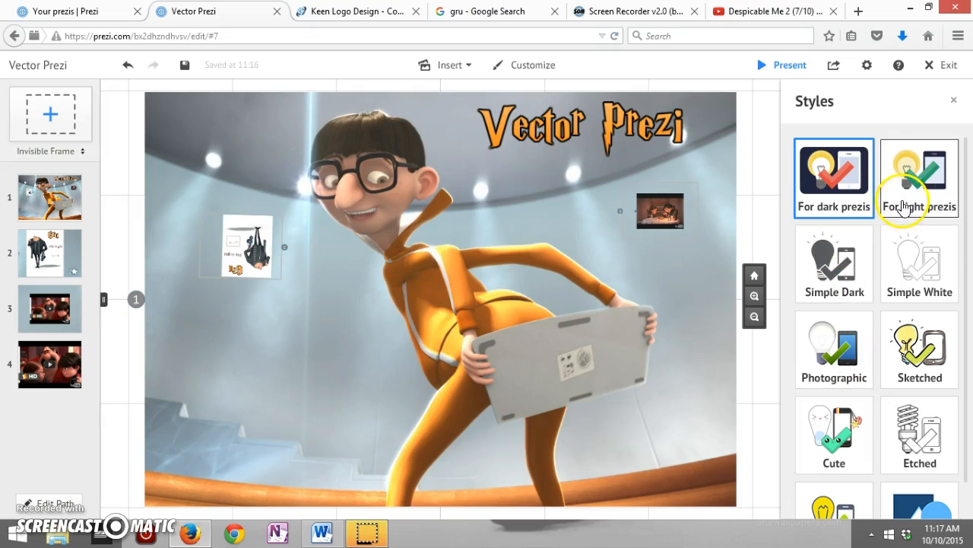
pyautogui.click(954, 101)
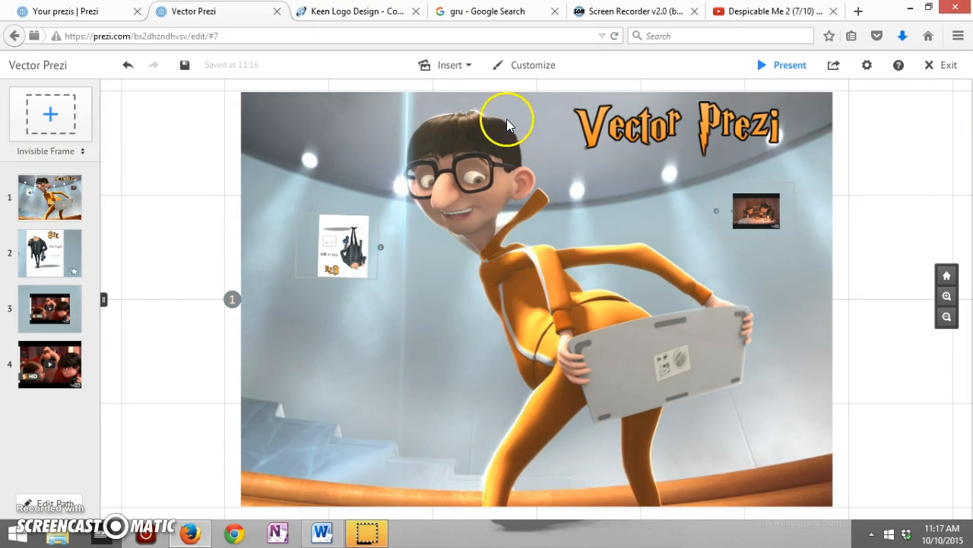
# - In the advanced theme settings, set the Title 1 font to Komika, Title 2 to League Gothic and Body to Playfair Display
pyautogui.click(524, 65)
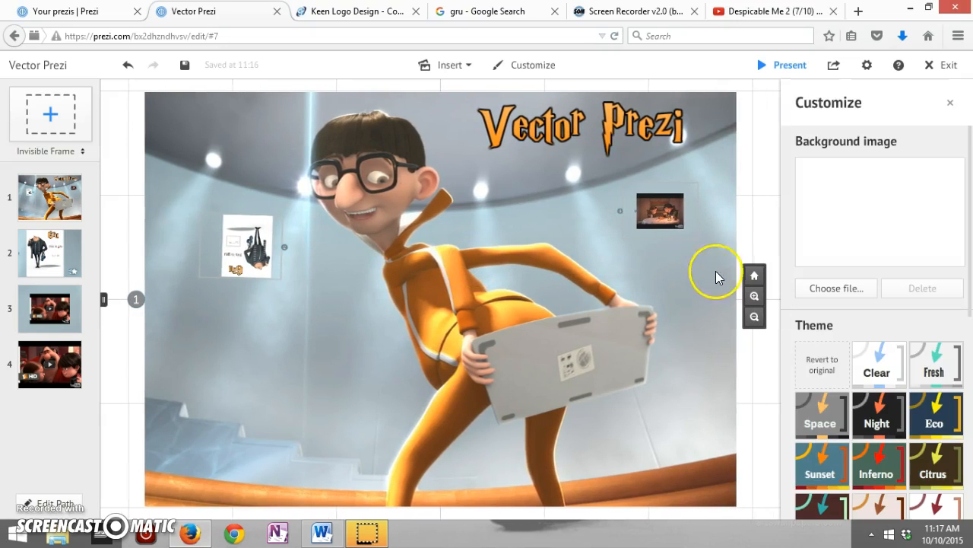
pyautogui.moveTo(970, 178); pyautogui.dragTo(970, 425)
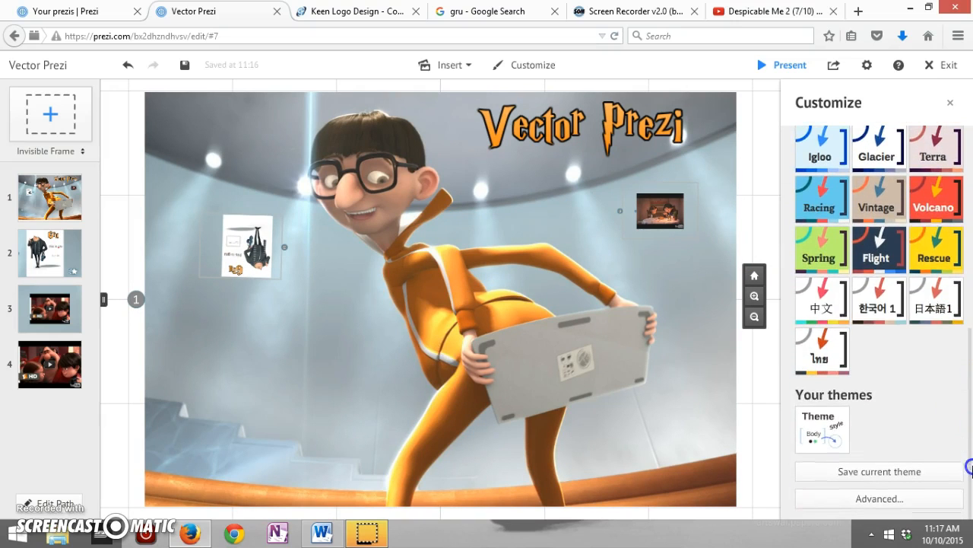
pyautogui.click(854, 499)
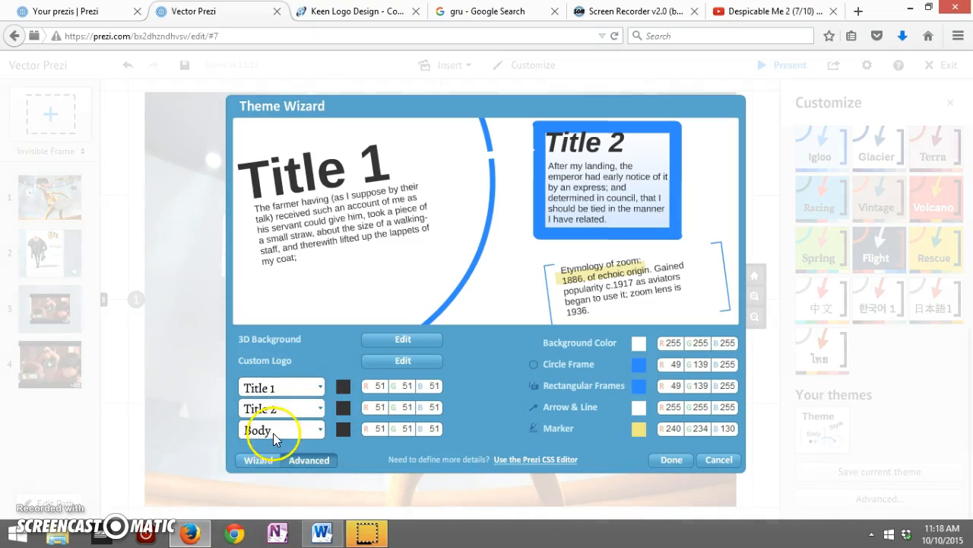
pyautogui.click(314, 387)
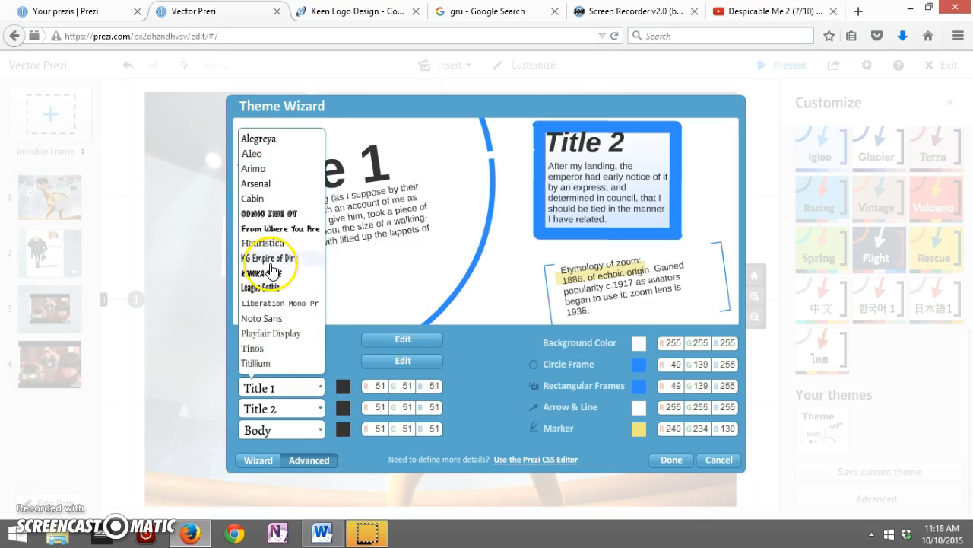
pyautogui.click(260, 274)
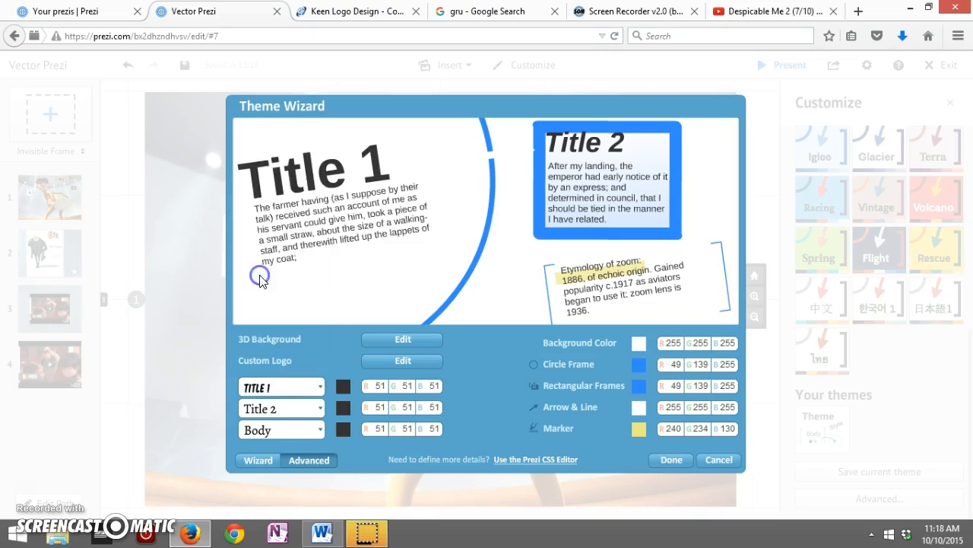
pyautogui.click(294, 408)
pyautogui.click(294, 318)
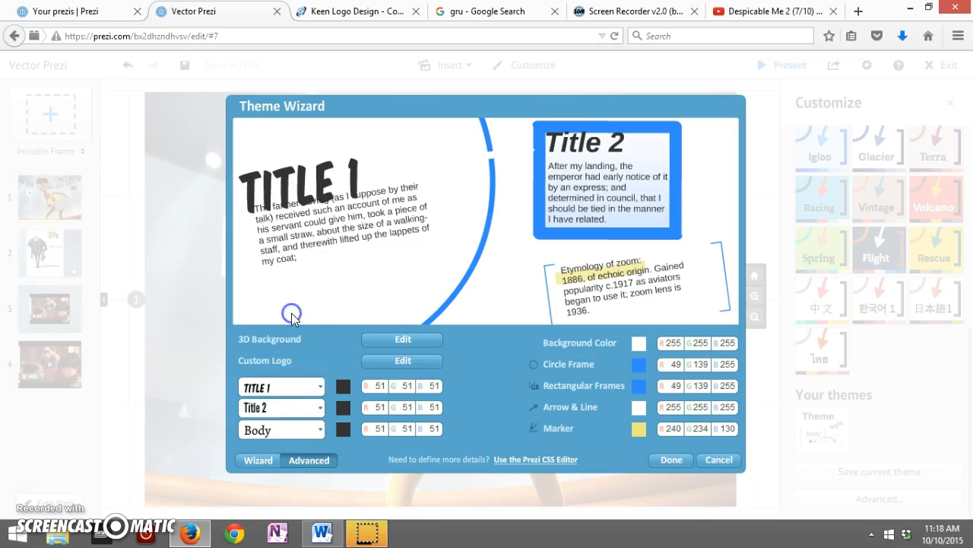
pyautogui.click(296, 426)
pyautogui.click(277, 375)
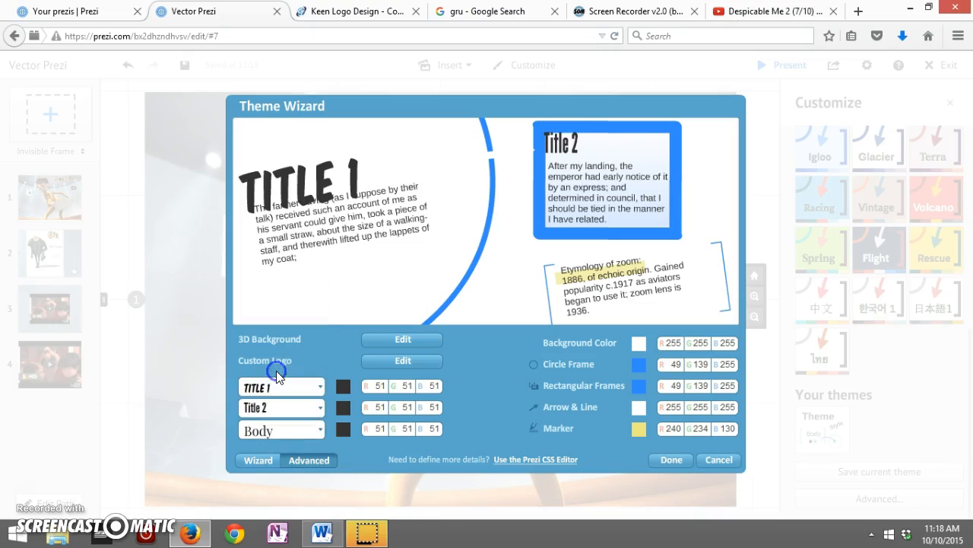
# - Set the theme background to dark purple and the Title 1, Title 2 and Body text colors to blue, and apply the theme
pyautogui.click(258, 460)
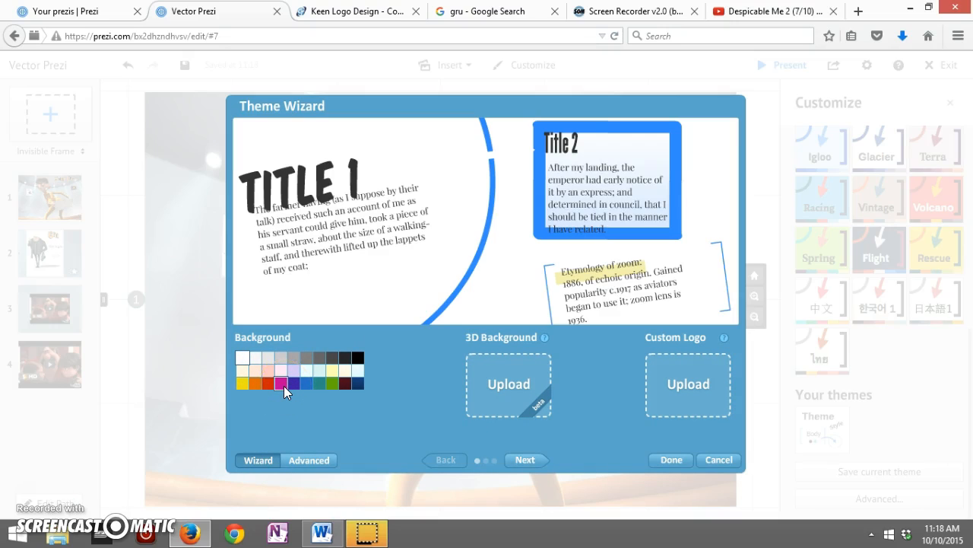
pyautogui.click(294, 382)
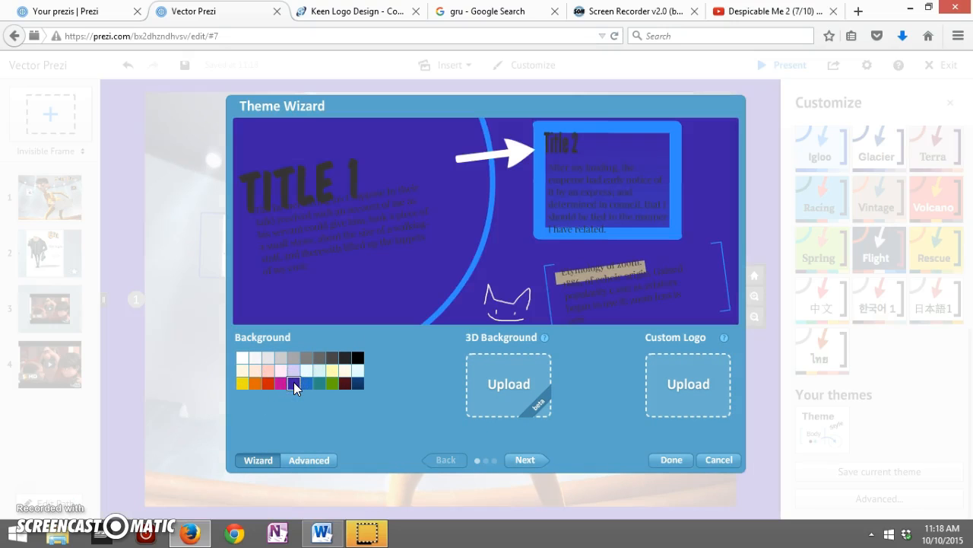
pyautogui.click(521, 461)
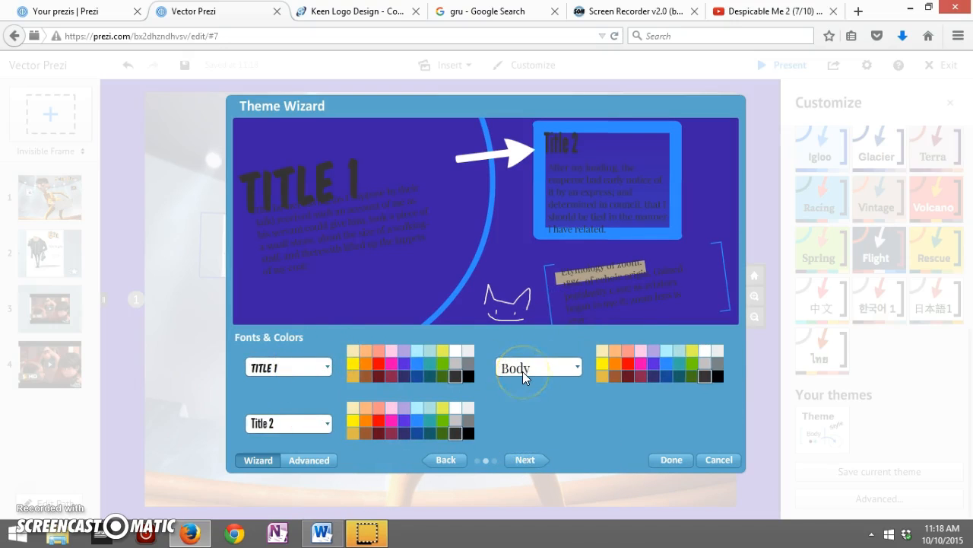
pyautogui.click(415, 367)
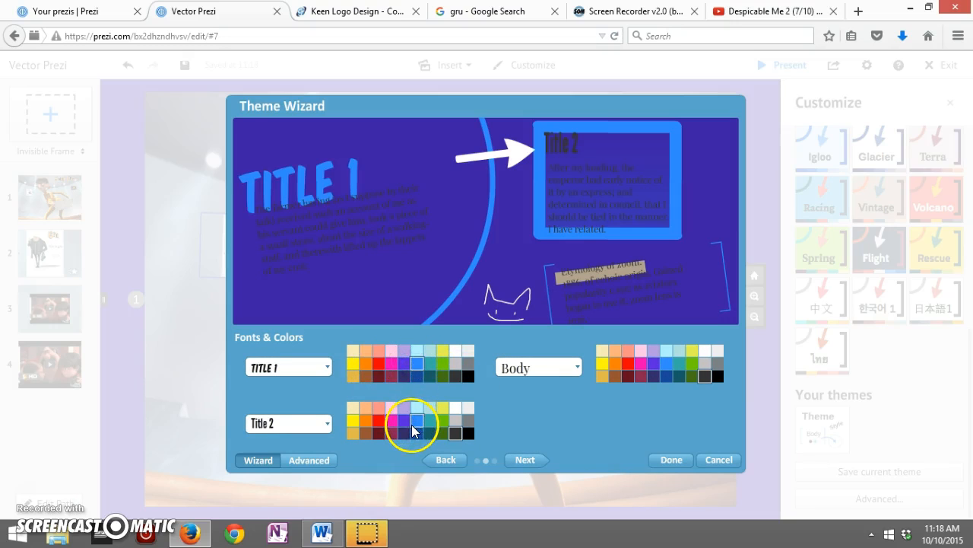
pyautogui.click(415, 420)
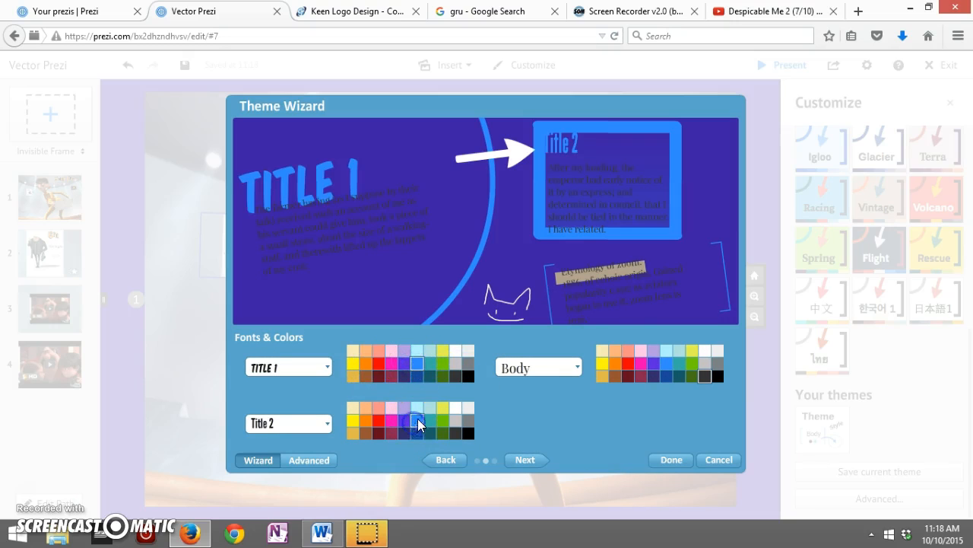
pyautogui.click(666, 363)
pyautogui.click(521, 462)
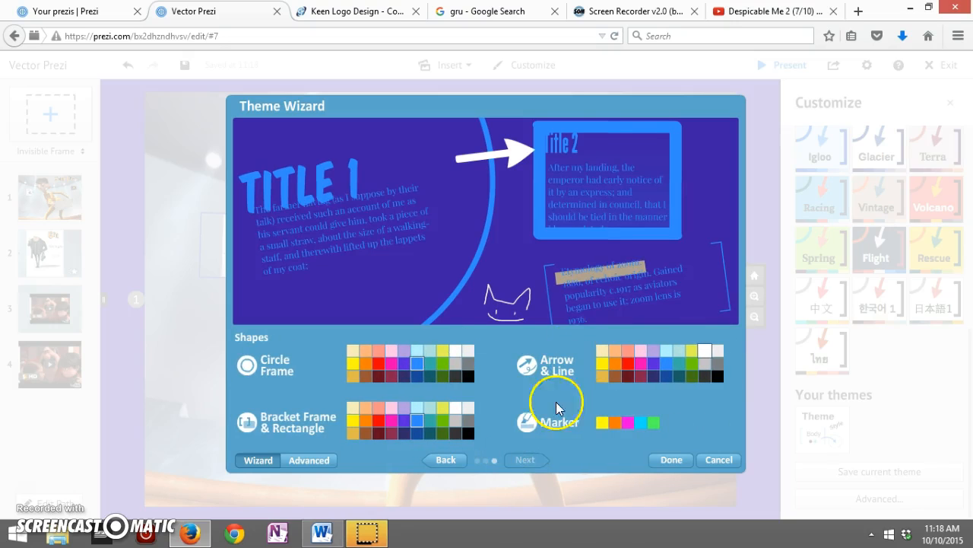
pyautogui.click(667, 461)
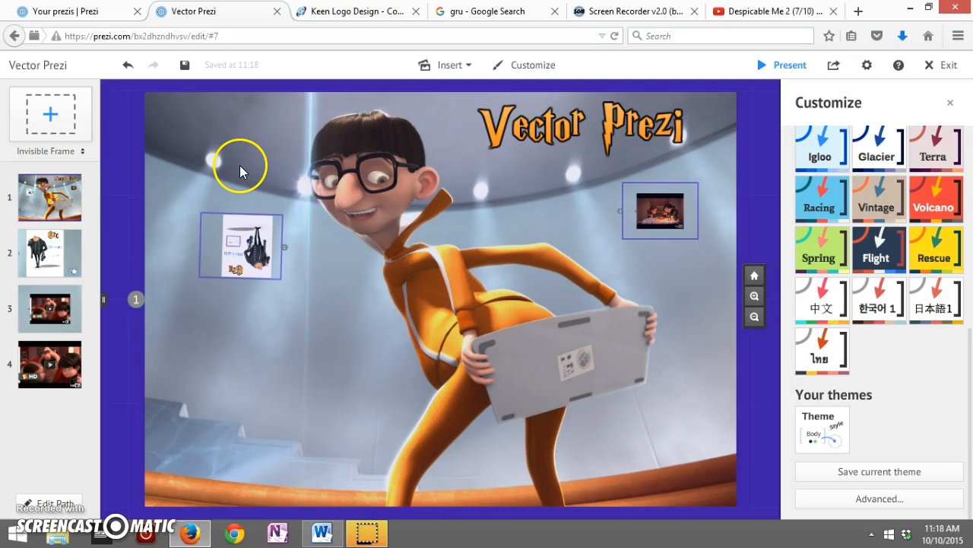
# - Add a text box below the Gru frame on the overview canvas, adjust its font size, and enter "asd"
pyautogui.click(206, 339)
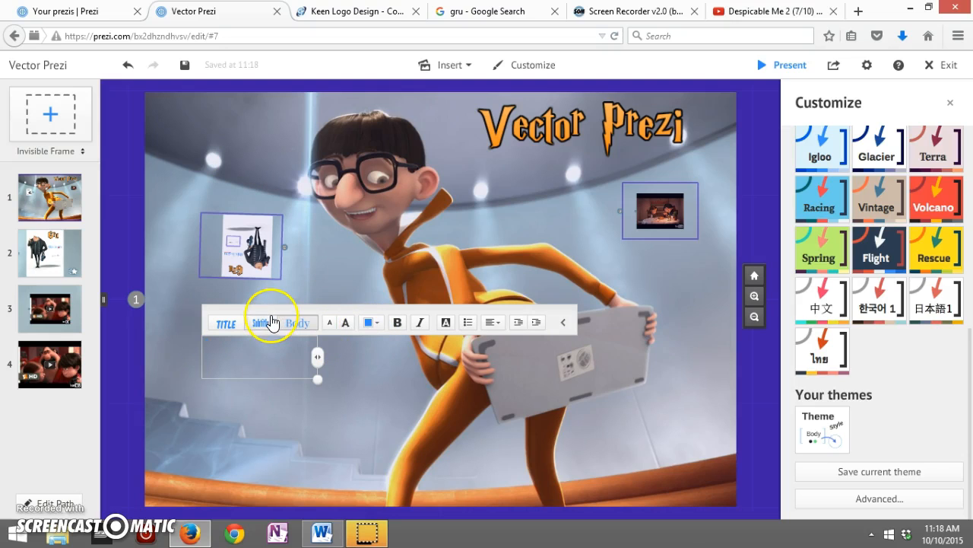
pyautogui.click(348, 323)
pyautogui.click(348, 323)
pyautogui.click(347, 323)
pyautogui.click(330, 322)
pyautogui.click(330, 322)
pyautogui.click(330, 321)
pyautogui.click(330, 322)
pyautogui.write('asd')
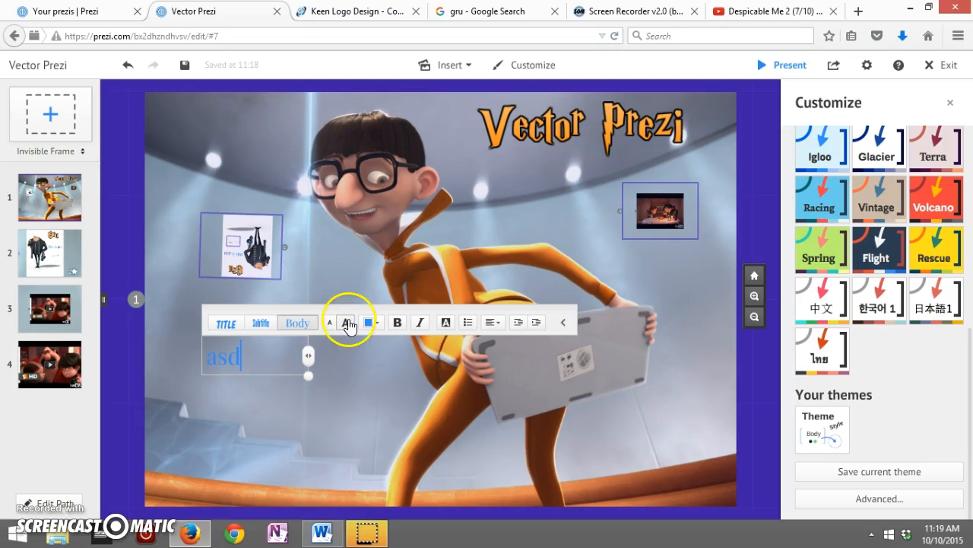
# - Adjust the font size of the "asd" text up and down, leaving it slightly larger
pyautogui.click(349, 323)
pyautogui.click(335, 324)
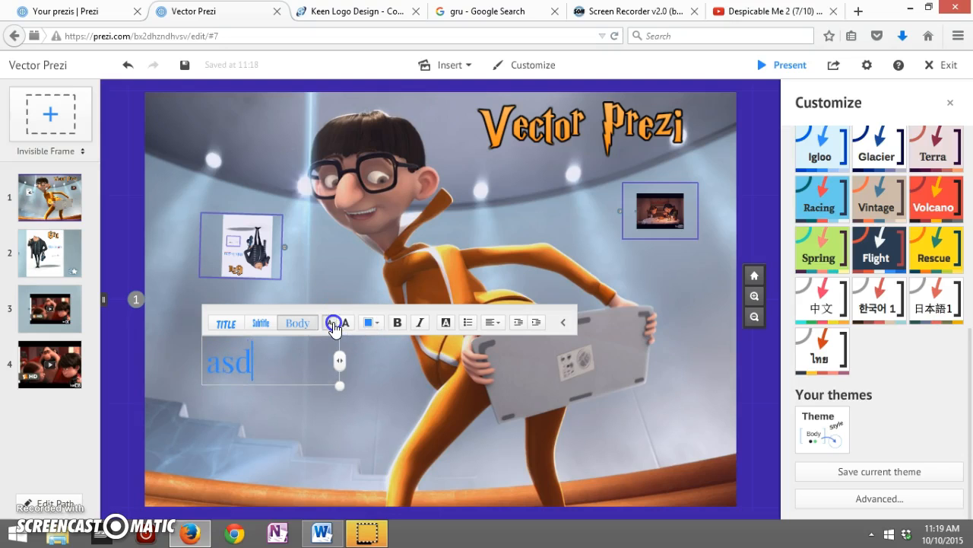
pyautogui.click(346, 325)
pyautogui.click(346, 325)
pyautogui.click(346, 325)
pyautogui.click(346, 325)
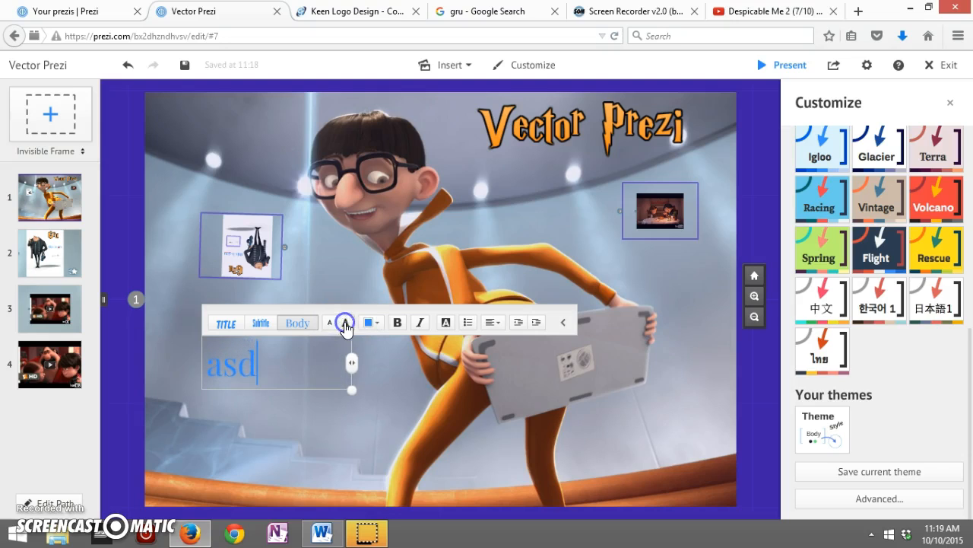
pyautogui.click(330, 324)
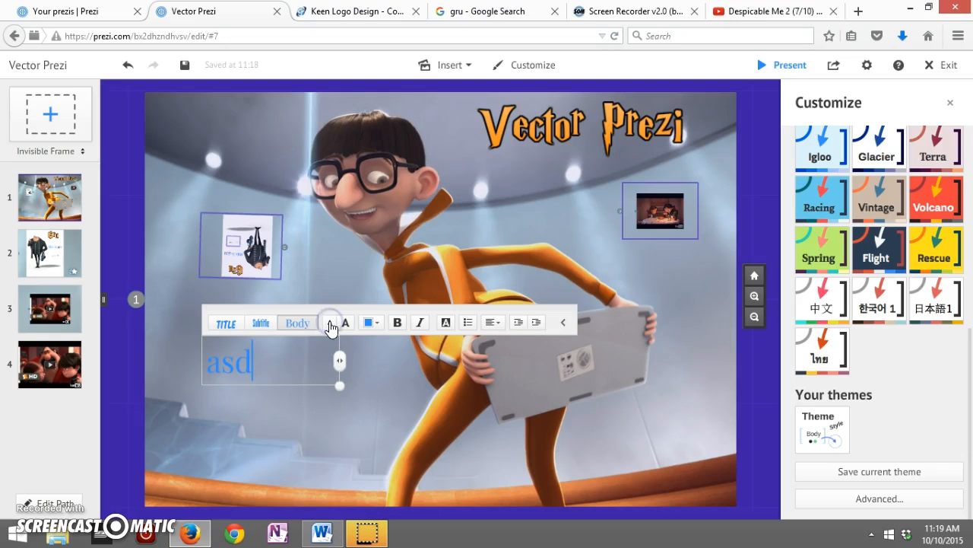
# - Apply the Subtitle style to the "asd" text and color it yellow
pyautogui.click(254, 328)
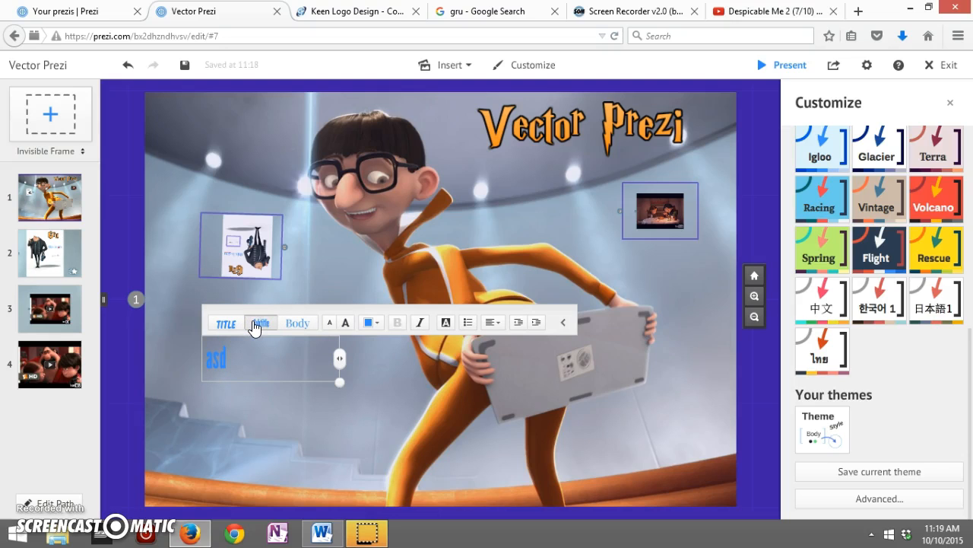
pyautogui.click(378, 324)
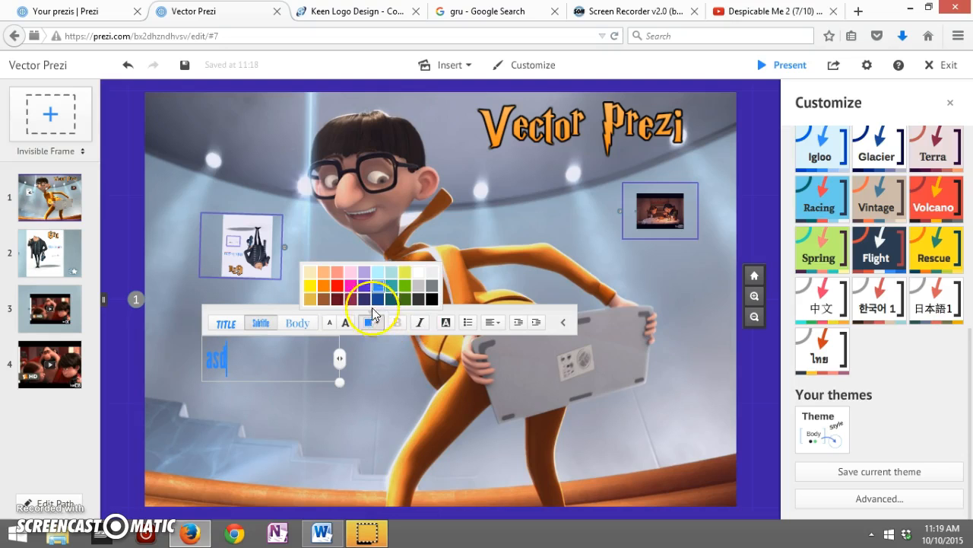
pyautogui.click(351, 287)
pyautogui.click(311, 286)
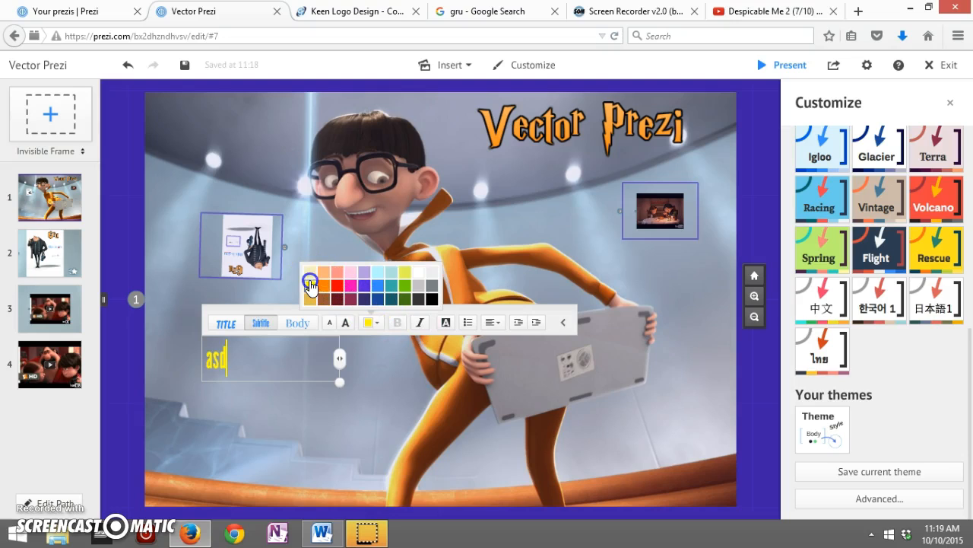
# - Make the "asd" text italic and bulleted, switching its text background on and off again
pyautogui.click(420, 322)
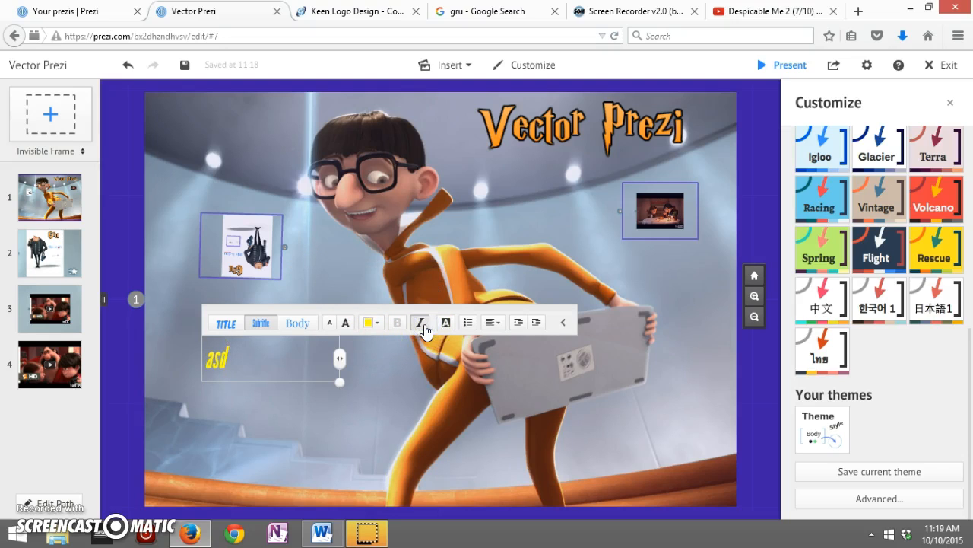
pyautogui.click(447, 327)
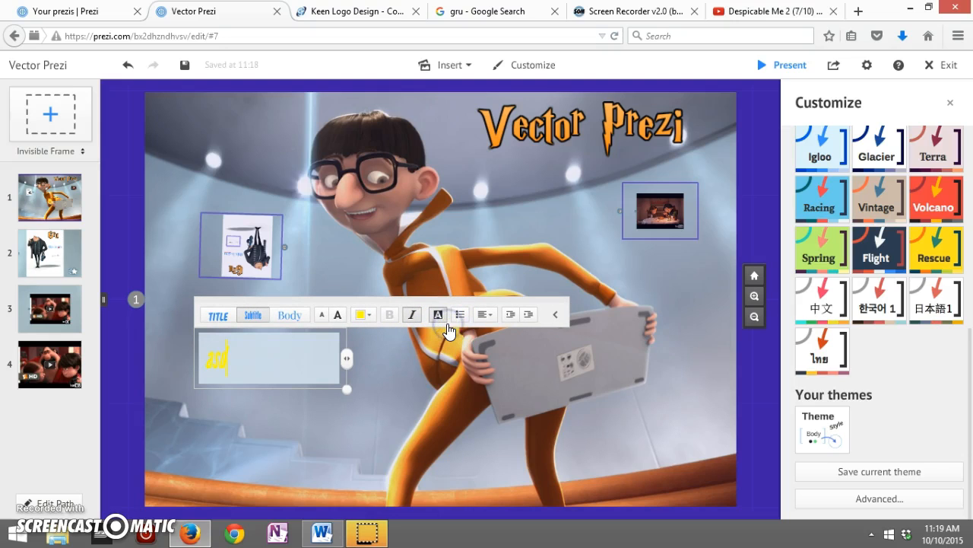
pyautogui.click(444, 324)
pyautogui.click(469, 323)
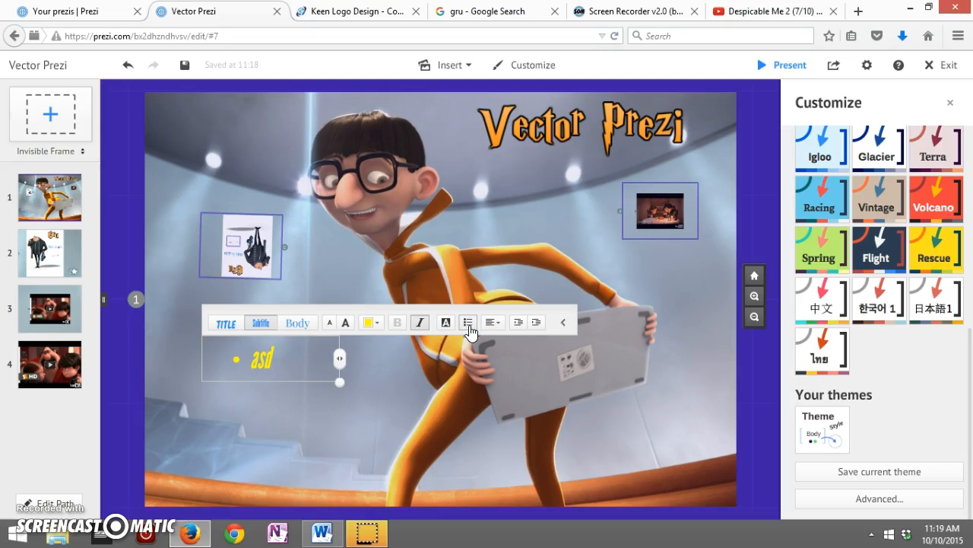
# - Try other alignments on the bulleted "asd" text, and set it back to left alignment
pyautogui.click(498, 324)
pyautogui.click(484, 301)
pyautogui.click(493, 323)
pyautogui.click(506, 302)
pyautogui.click(487, 322)
pyautogui.click(467, 299)
# - Finish editing the "asd" text box, shrink it, and move it above the Gru frame
pyautogui.rightClick(263, 403)
pyautogui.moveTo(267, 371); pyautogui.dragTo(244, 349)
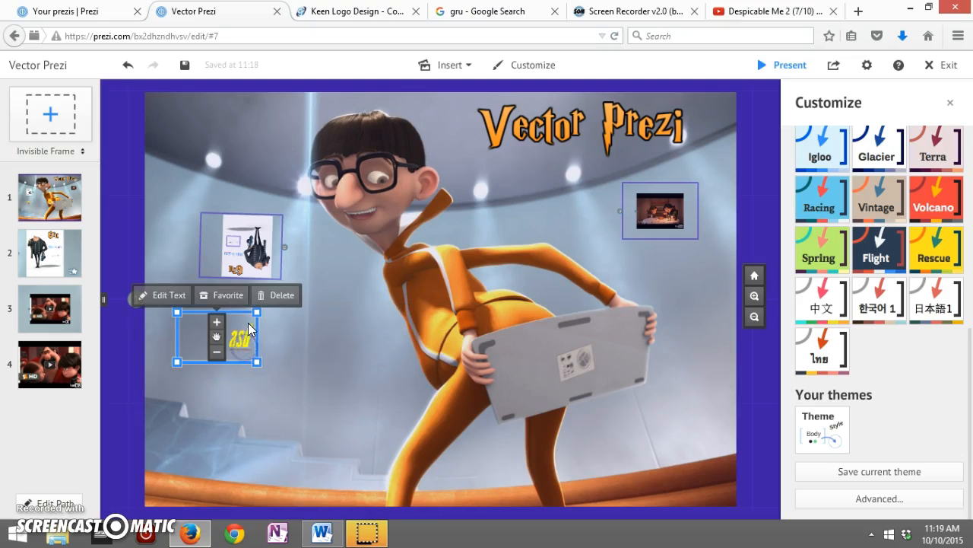
pyautogui.moveTo(255, 314); pyautogui.dragTo(248, 158)
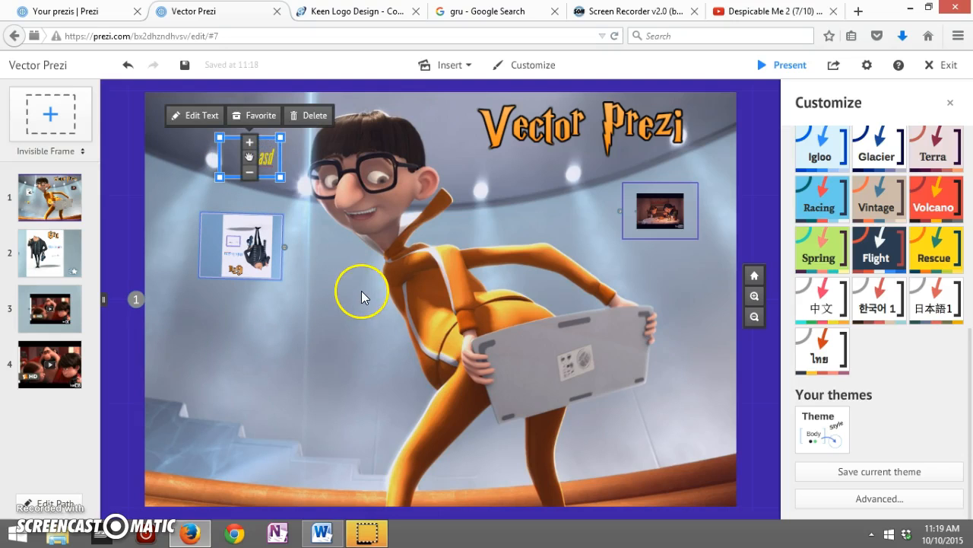